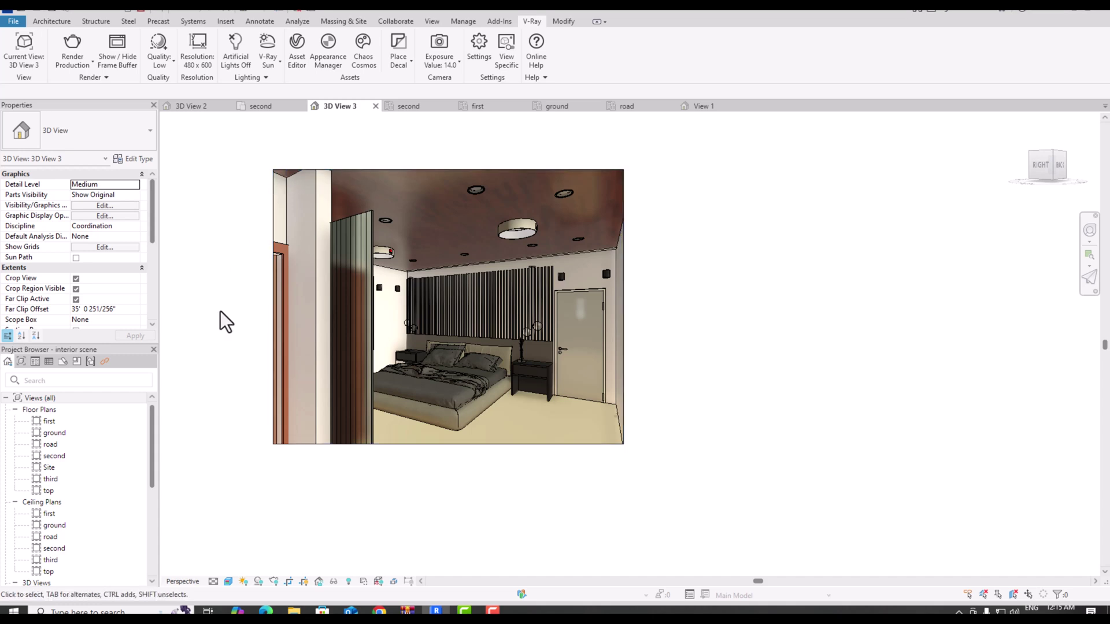
# Review the previous dark V-Ray render in the Frame Buffer, then close it
pyautogui.scroll(2, 642, 369)
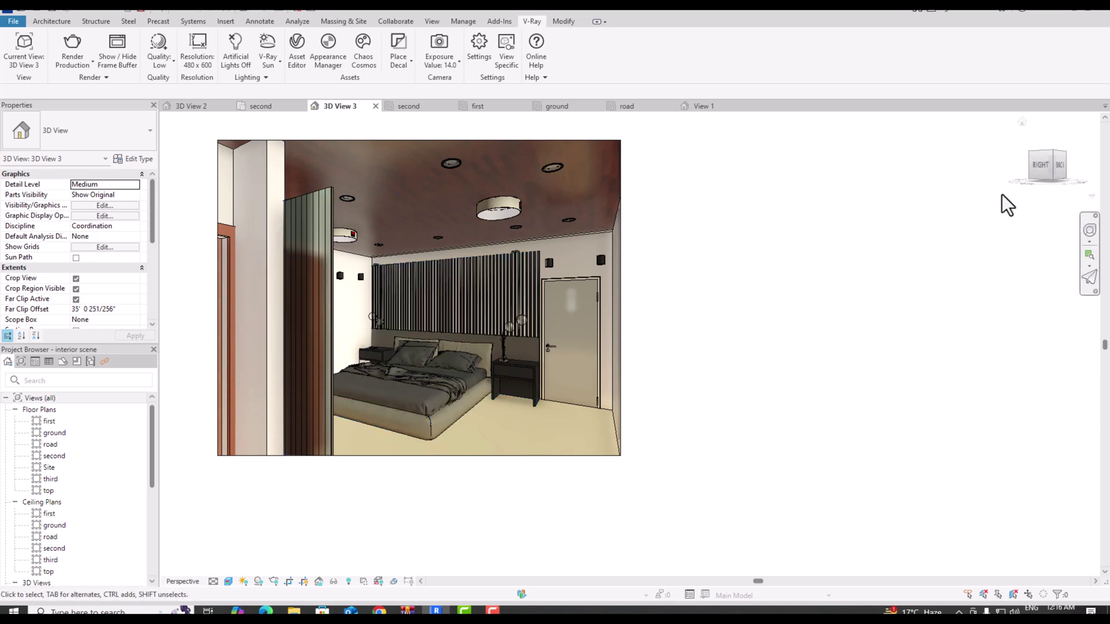
pyautogui.scroll(-1, 499, 431)
pyautogui.scroll(2, 576, 310)
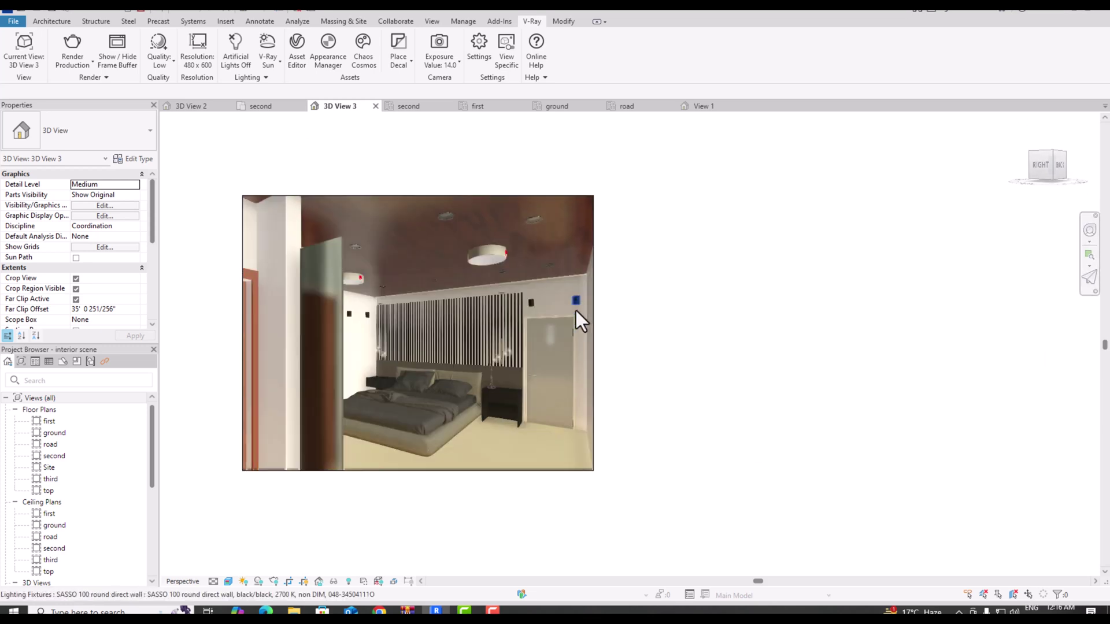
pyautogui.scroll(1, 431, 244)
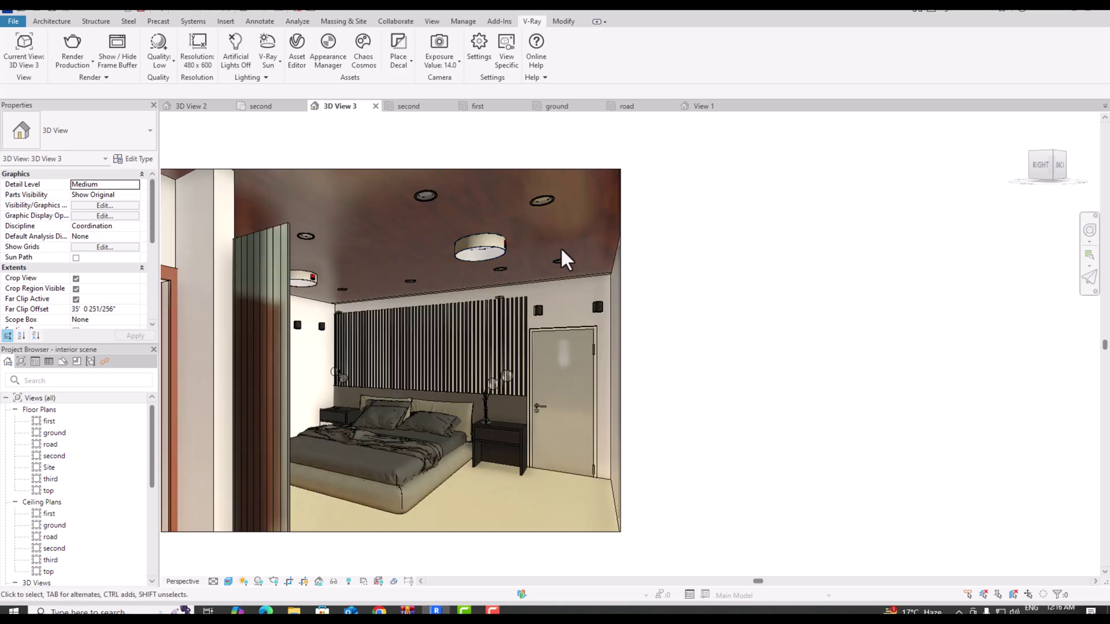
pyautogui.scroll(1, 532, 309)
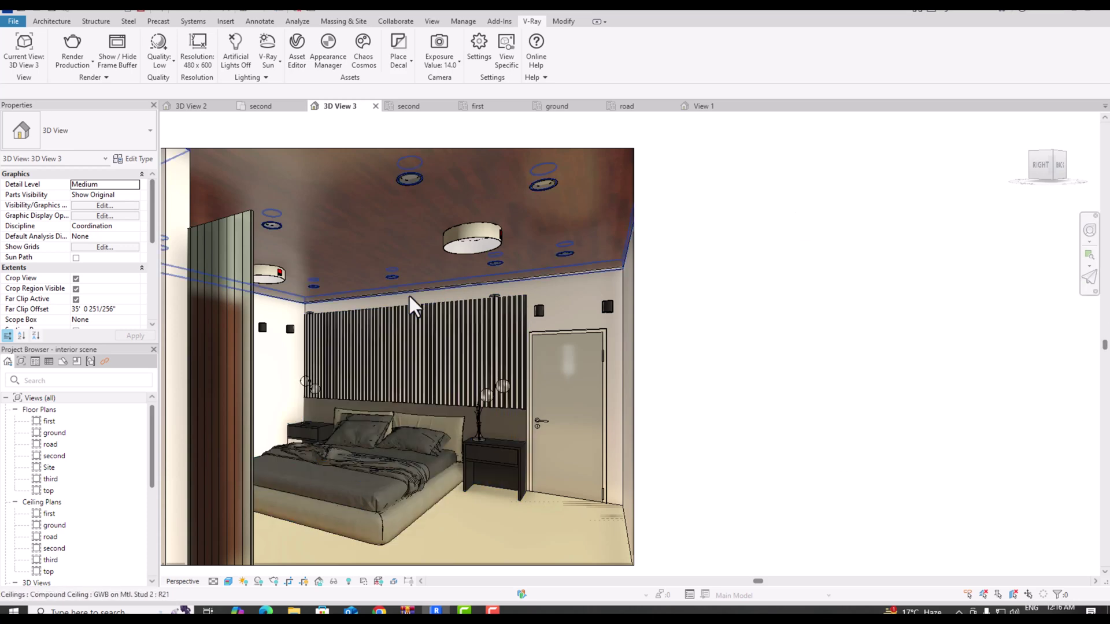
pyautogui.scroll(-1, 435, 288)
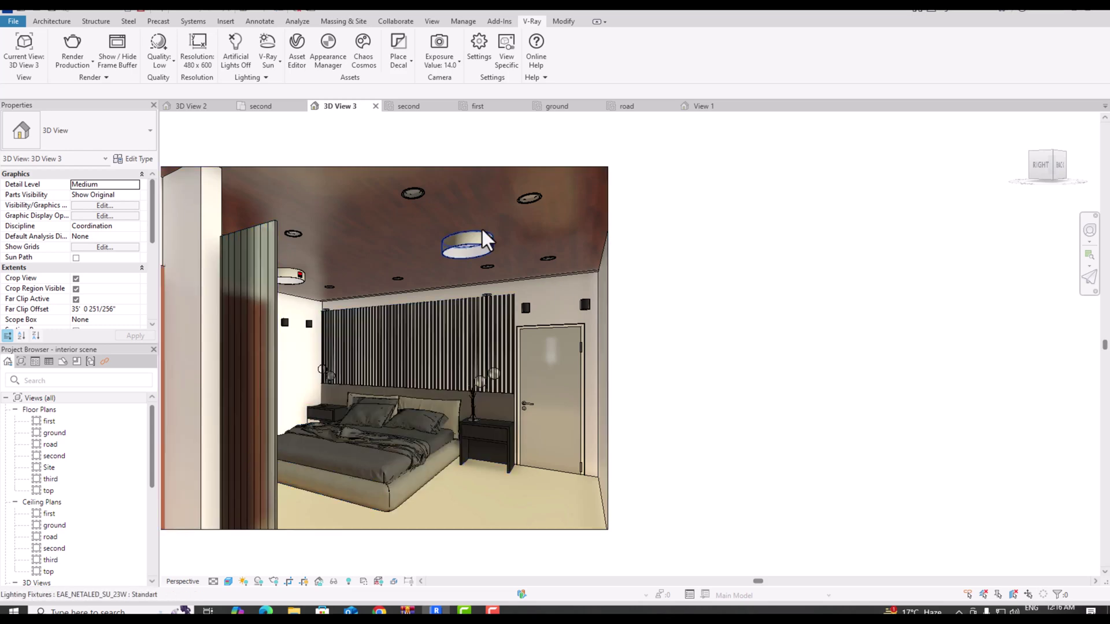
pyautogui.click(86, 68)
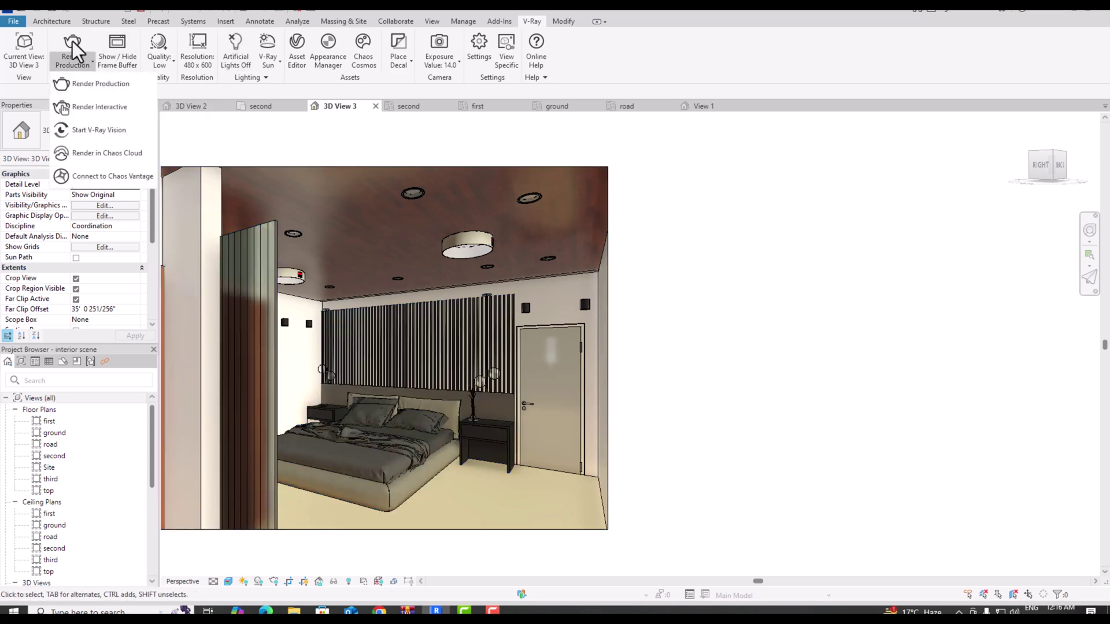
pyautogui.click(116, 49)
pyautogui.click(113, 42)
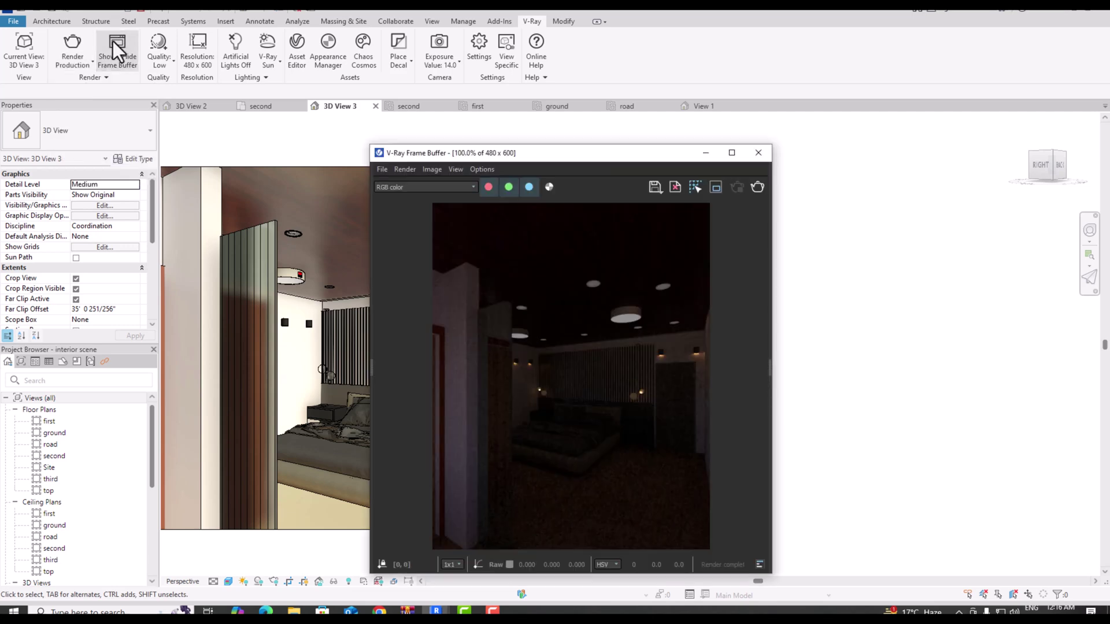
pyautogui.click(758, 153)
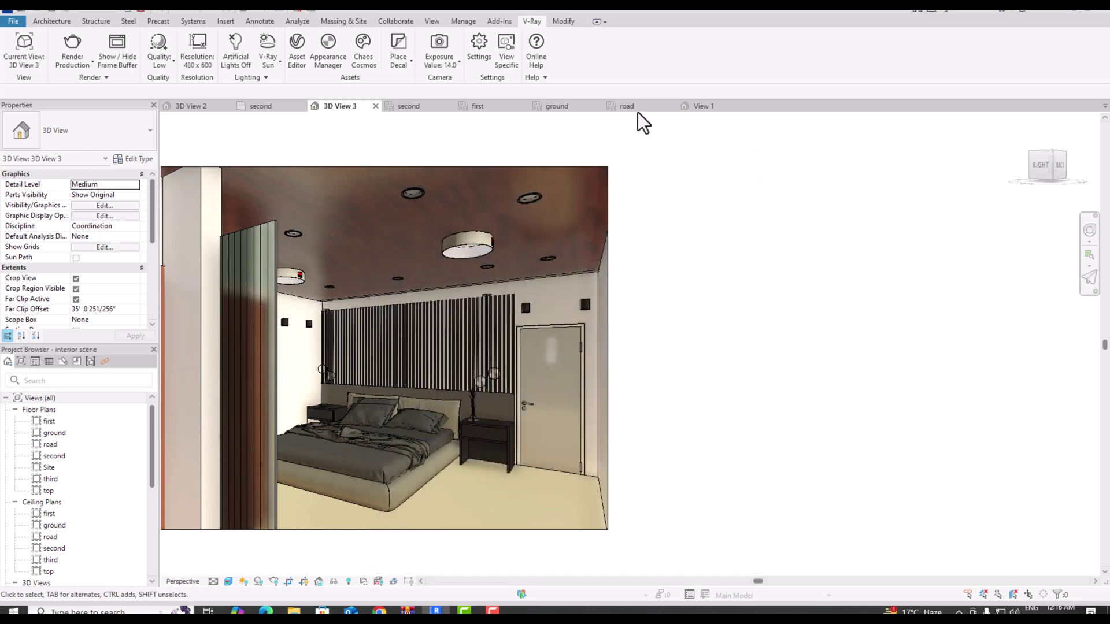
# Leave the V-Ray render quality at Low and bring up the Resolution settings
pyautogui.click(161, 66)
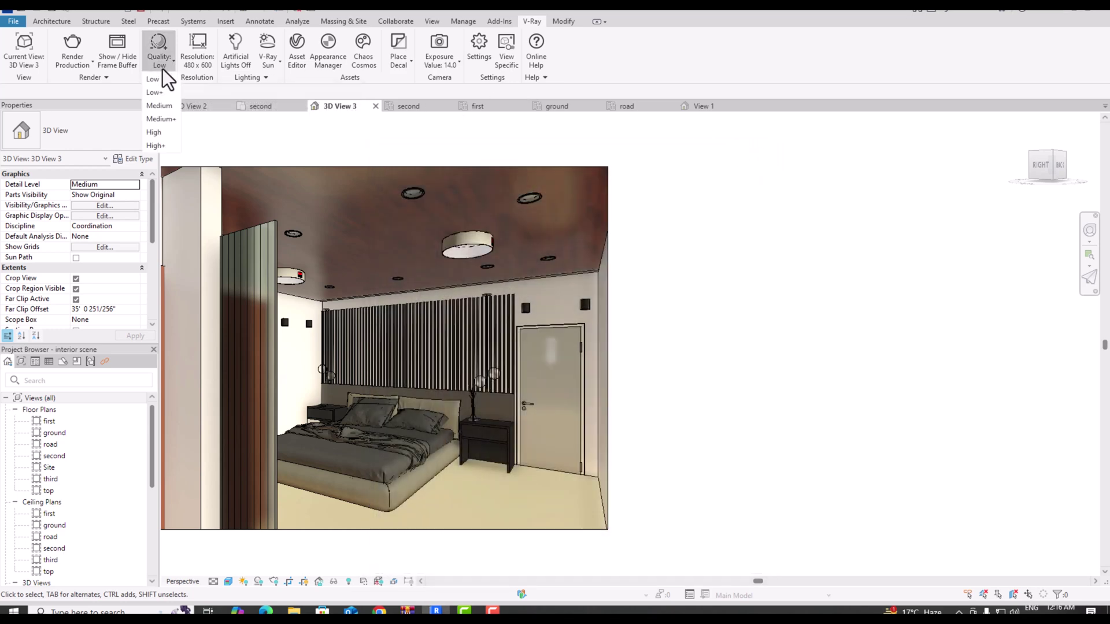
pyautogui.click(159, 79)
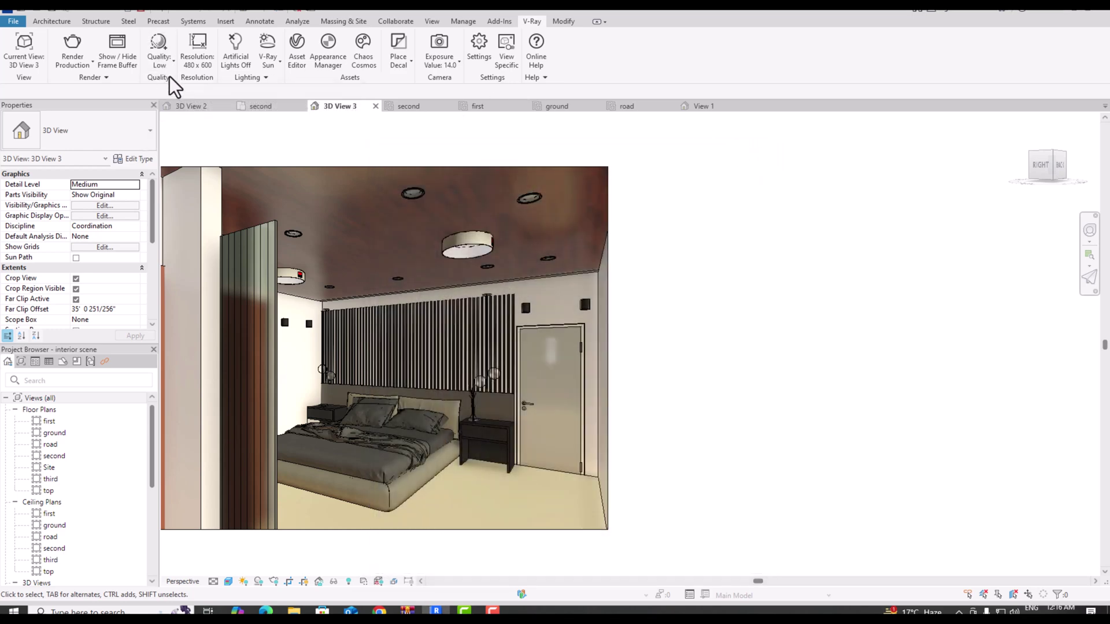
pyautogui.click(202, 65)
# Change the V-Ray output to the 8:5 - Screen ratio (960 x 600), keeping 150 DPI
pyautogui.click(215, 107)
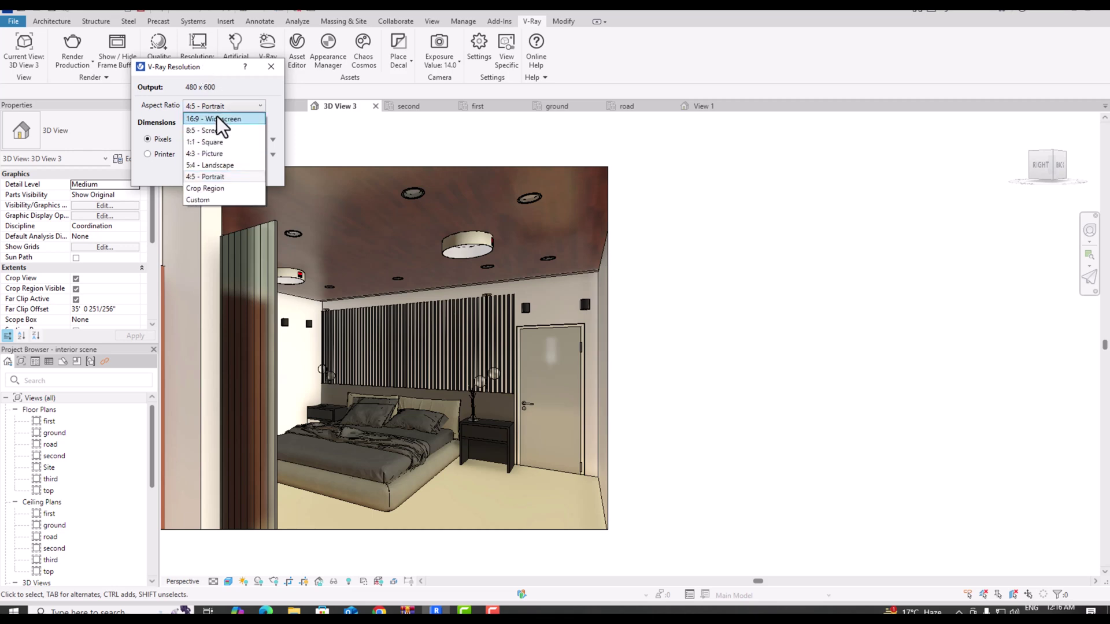
pyautogui.click(216, 129)
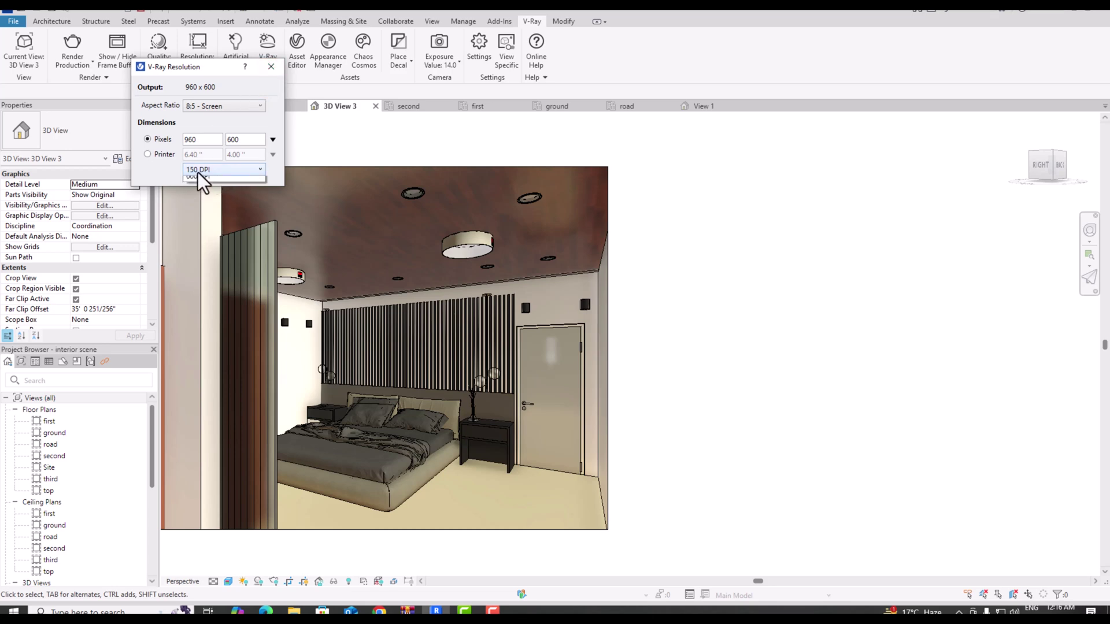
pyautogui.click(198, 172)
pyautogui.click(198, 172)
pyautogui.click(269, 64)
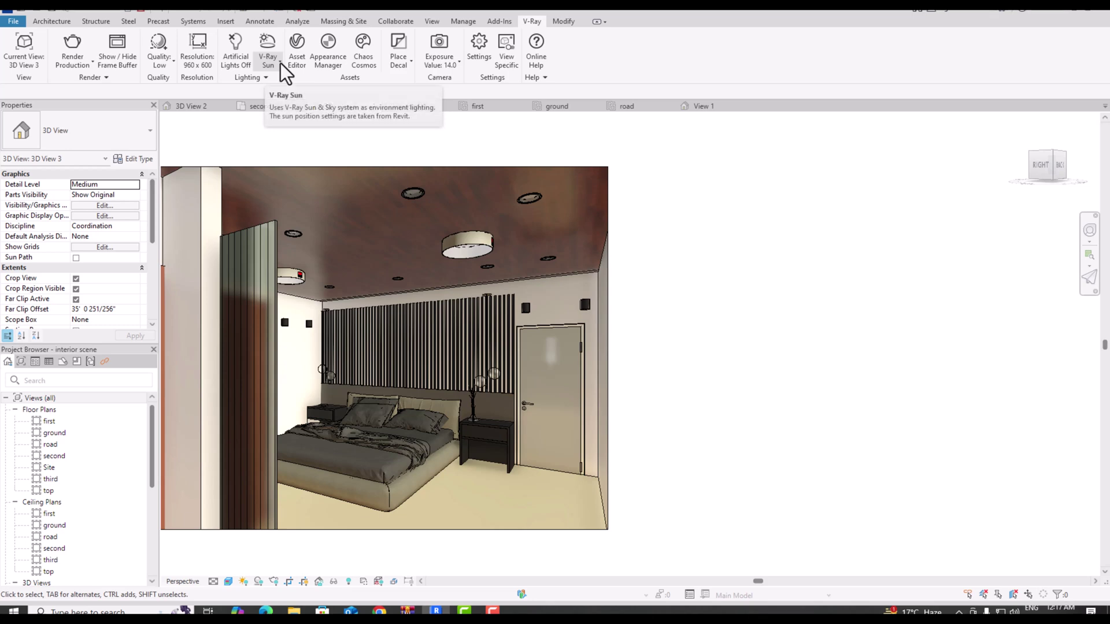
# Choose V-Ray Sun as the environment light, at intensity 1.0 and sun size 2.00
pyautogui.click(280, 64)
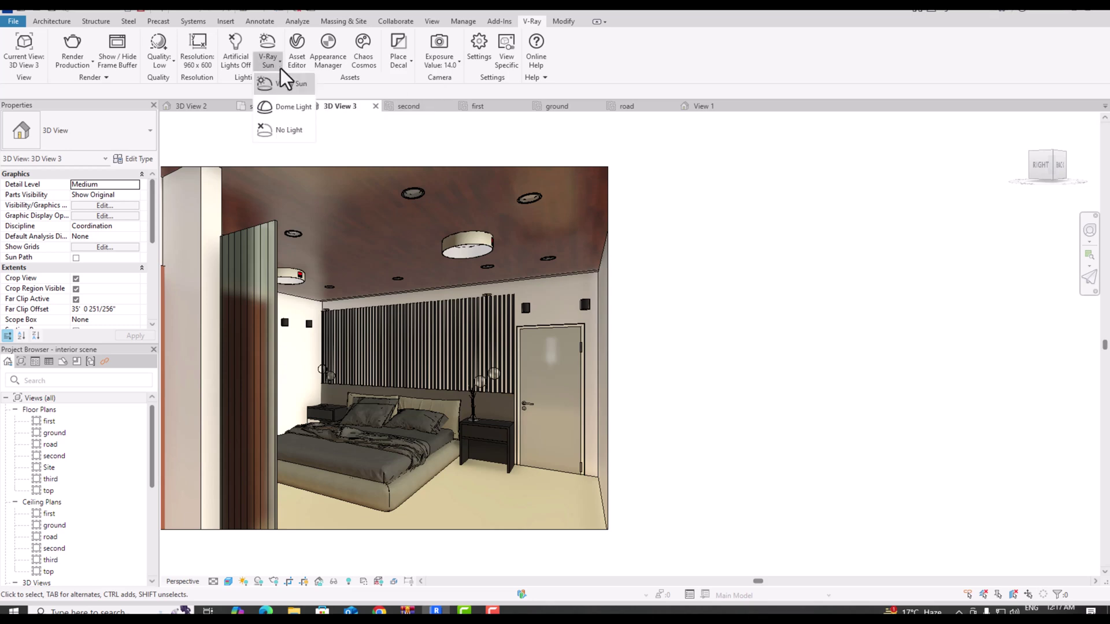
pyautogui.click(282, 82)
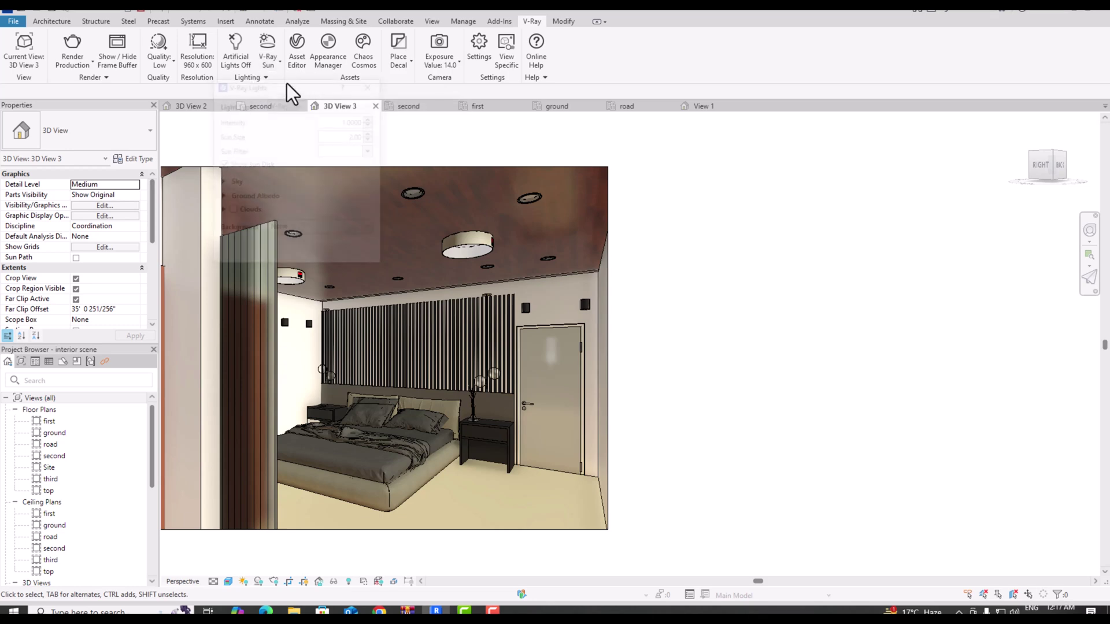
pyautogui.click(376, 89)
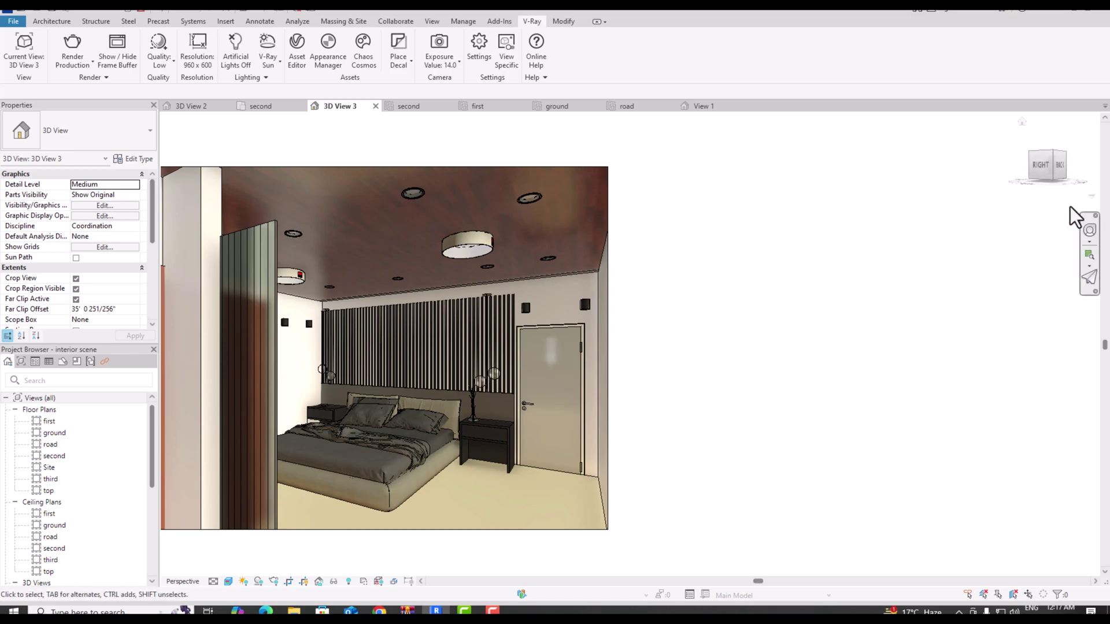
# Turn the sun path on, using the project's specified location, date and time
pyautogui.click(242, 582)
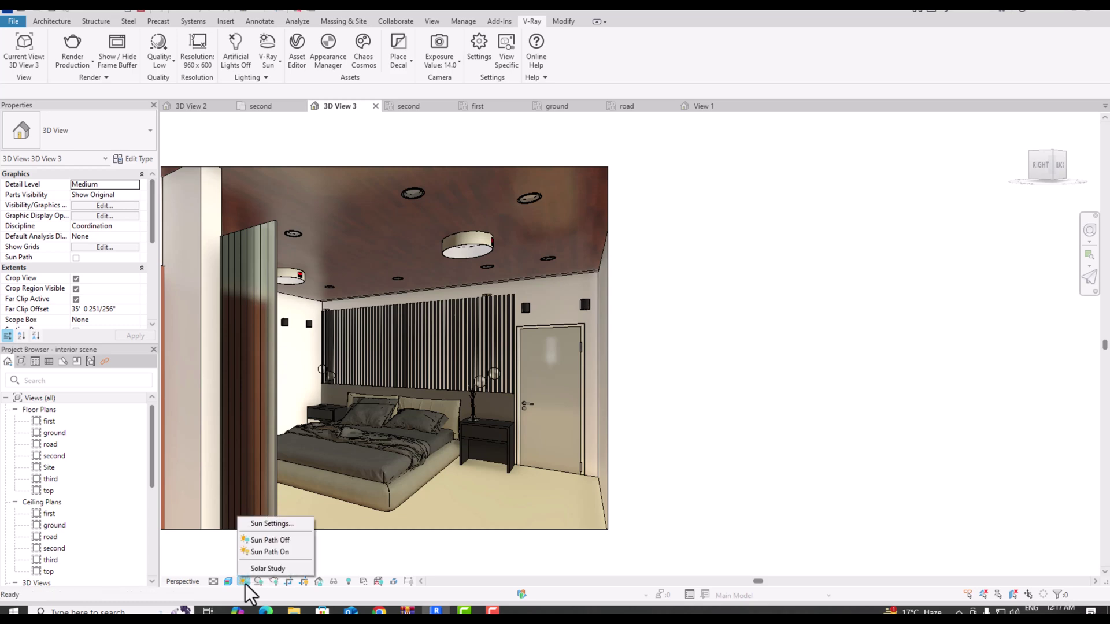
pyautogui.click(263, 551)
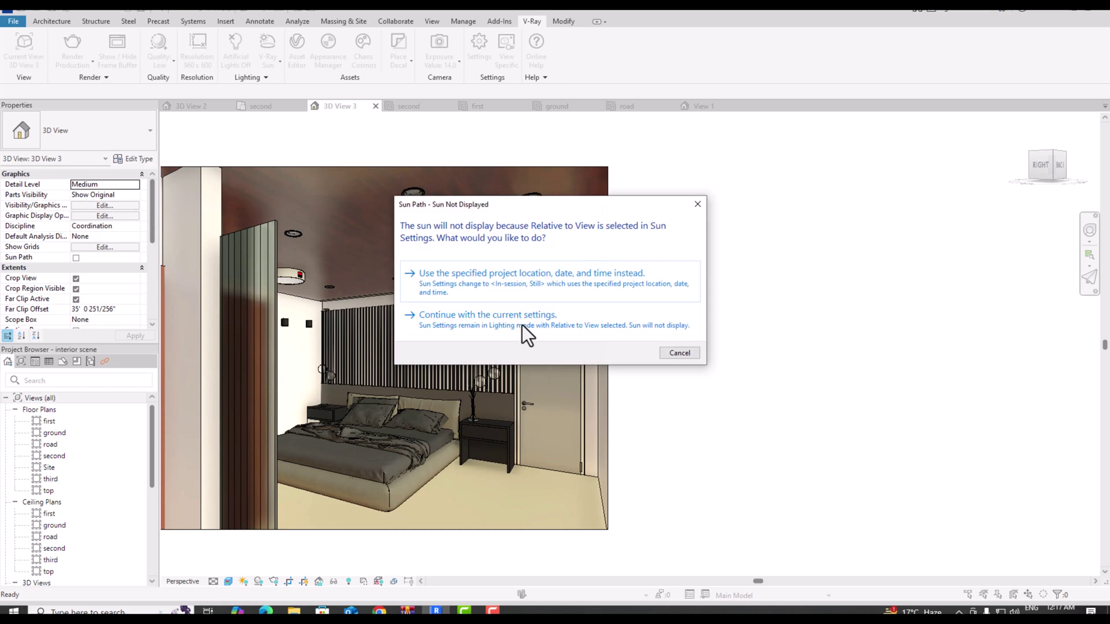
pyautogui.click(495, 284)
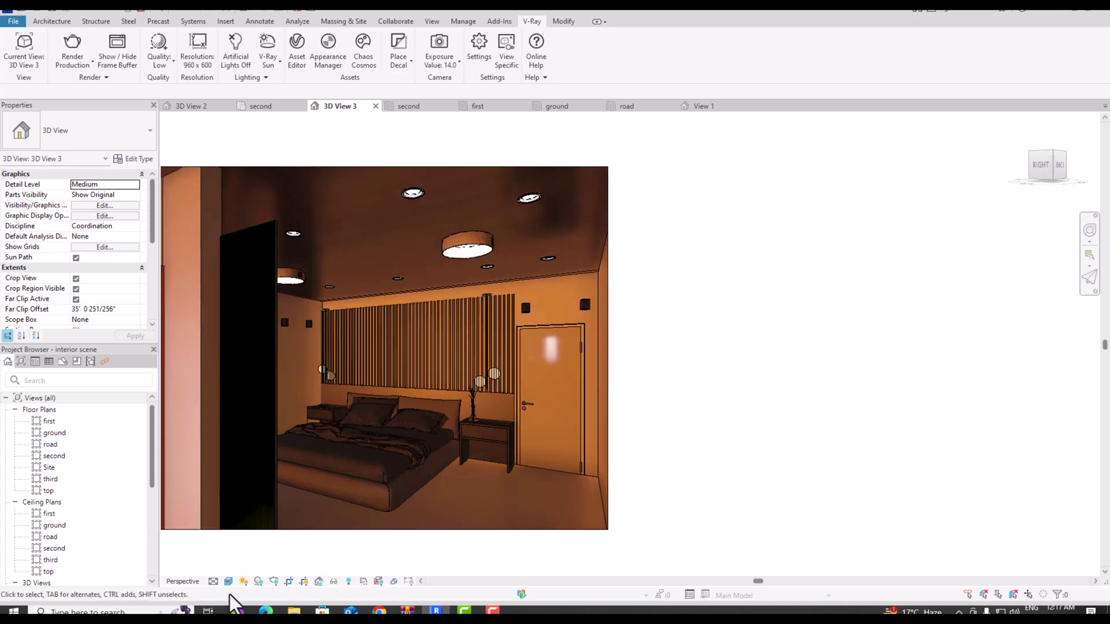
# Turn on shadows in 3D View 3, leaving the environment light unchanged
pyautogui.click(261, 580)
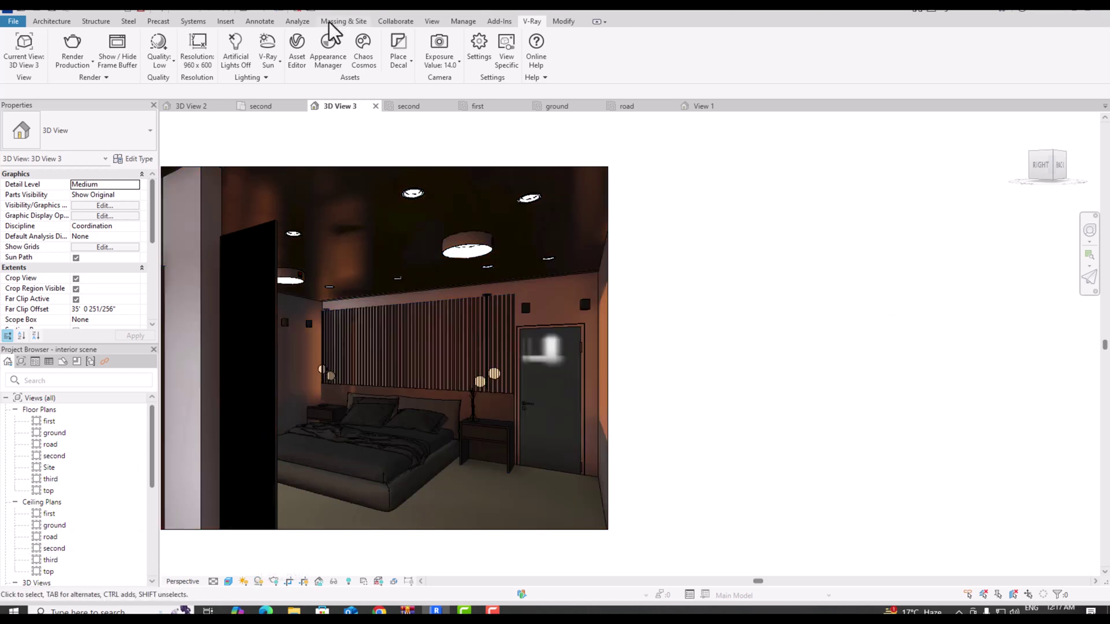
pyautogui.click(272, 65)
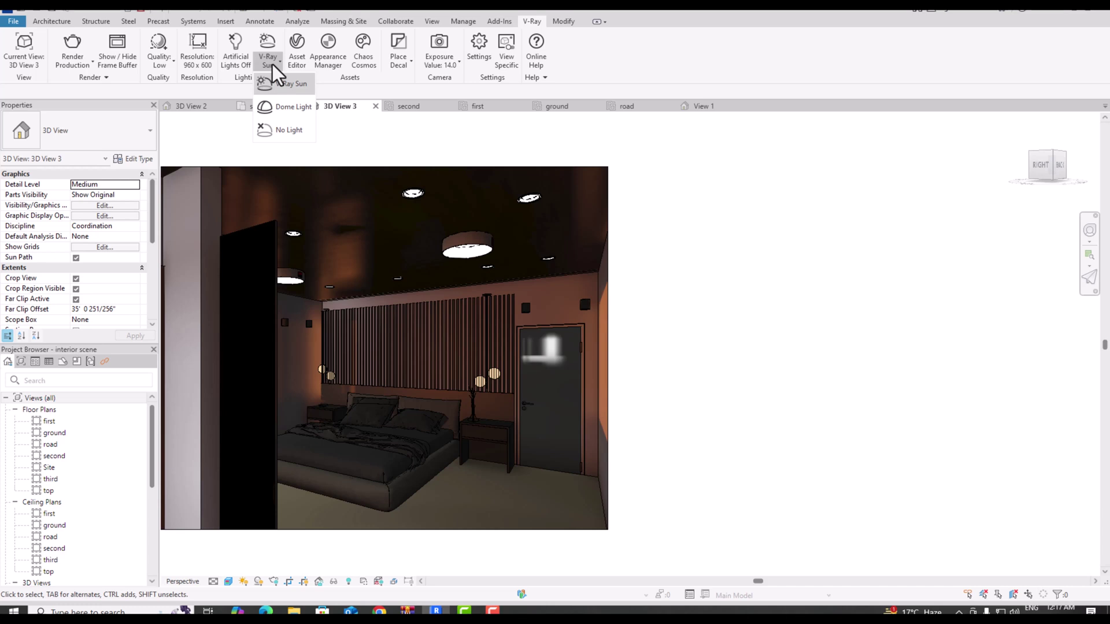
pyautogui.click(272, 64)
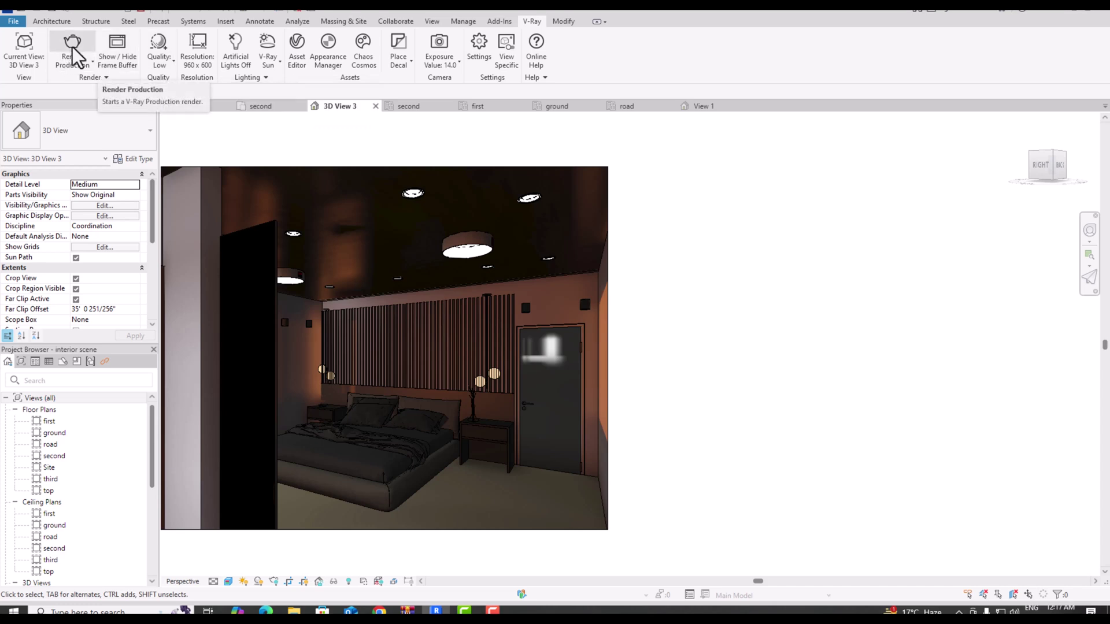
# Run a 960 x 600 V-Ray production render of the bedroom and inspect the nearly black result
pyautogui.click(86, 77)
pyautogui.click(87, 86)
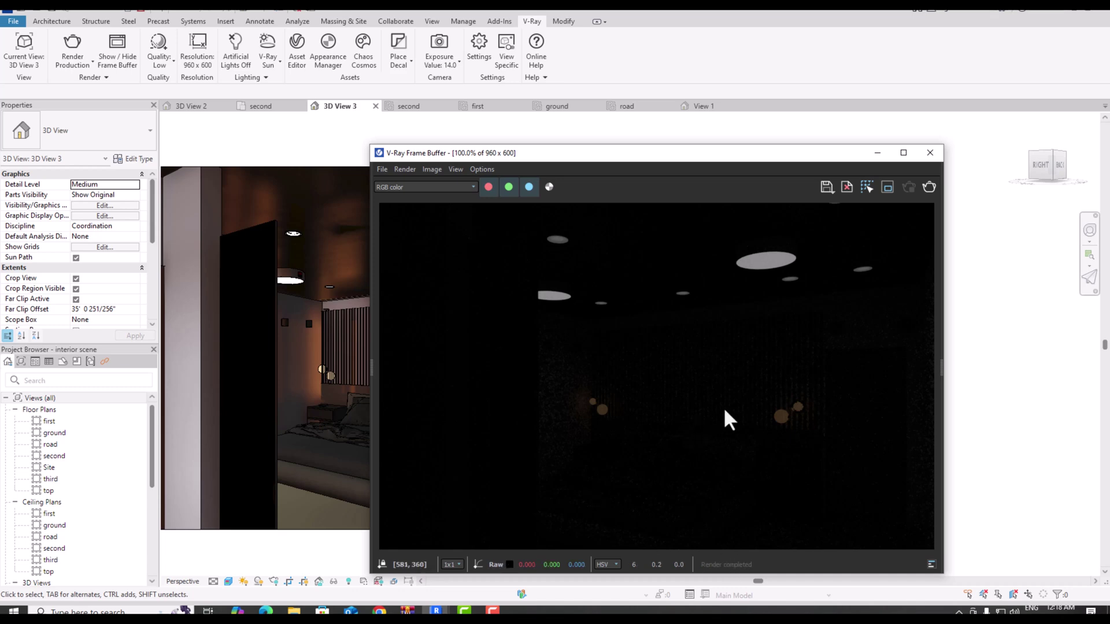
pyautogui.scroll(2, 733, 407)
pyautogui.scroll(-3, 483, 335)
pyautogui.scroll(1, 716, 365)
pyautogui.scroll(-1, 523, 272)
pyautogui.scroll(1, 686, 391)
pyautogui.click(928, 153)
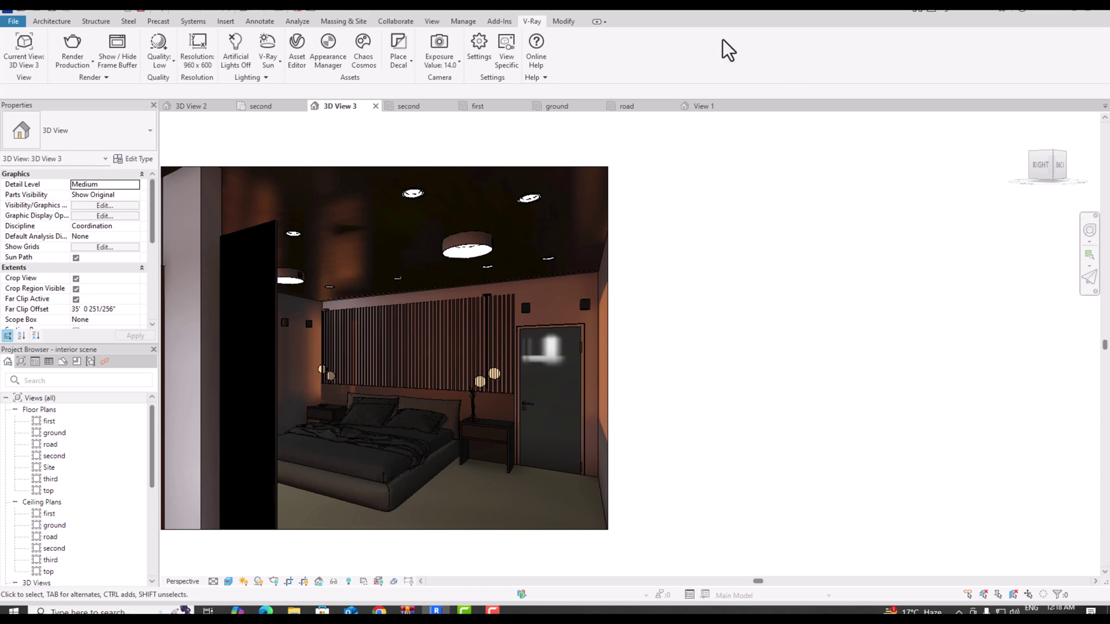
# Set the project's sun location to New Delhi, India, in Sun Settings and apply it
pyautogui.click(244, 581)
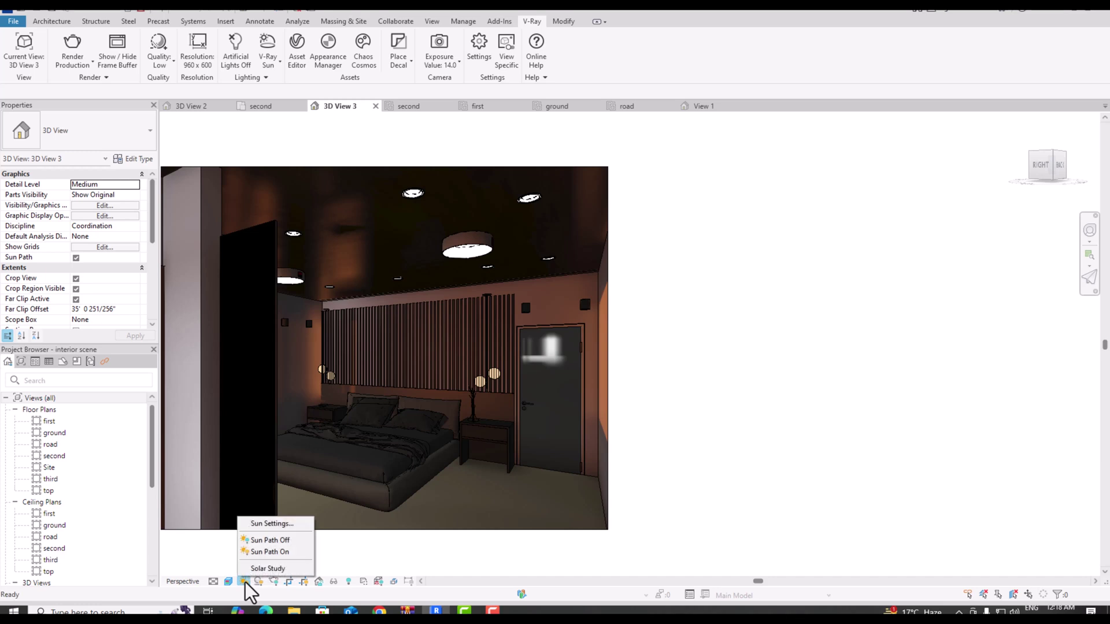
pyautogui.click(297, 529)
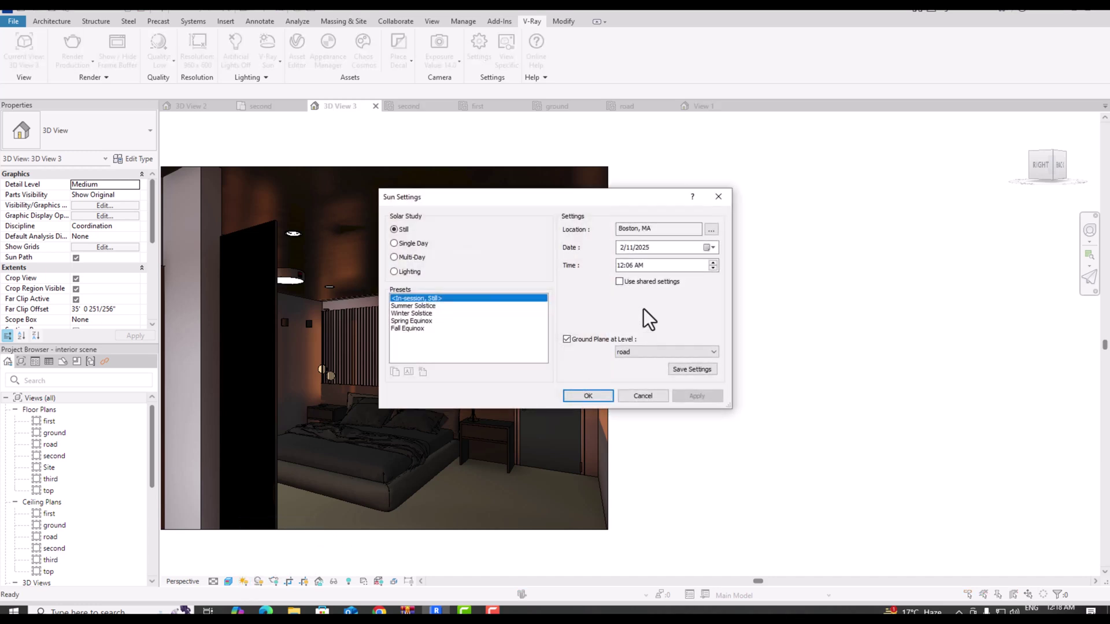
pyautogui.click(711, 230)
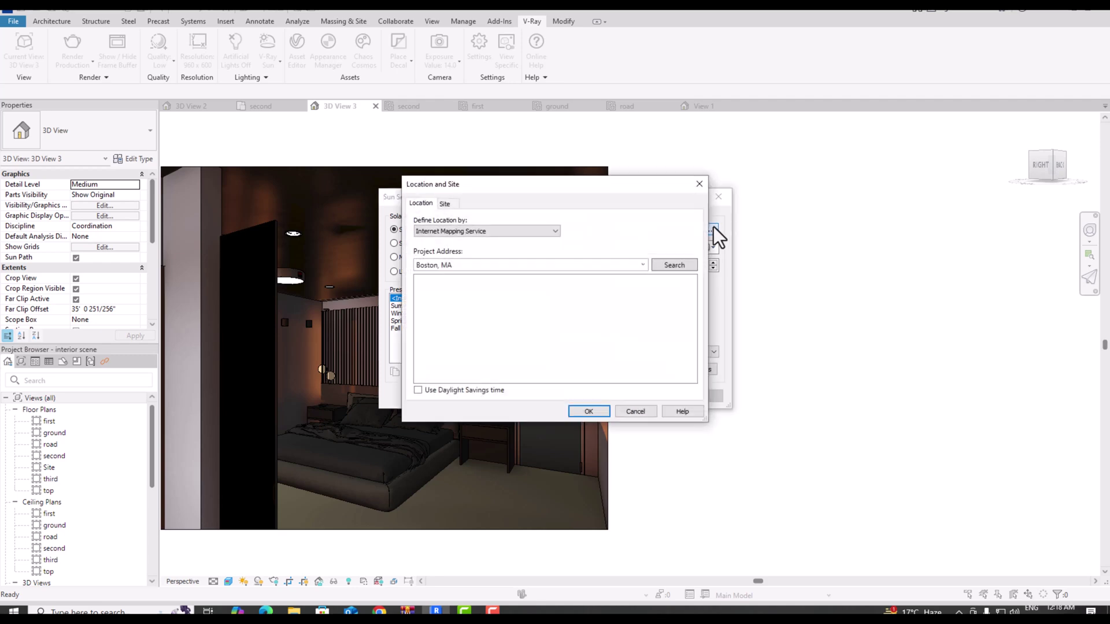
pyautogui.click(460, 265)
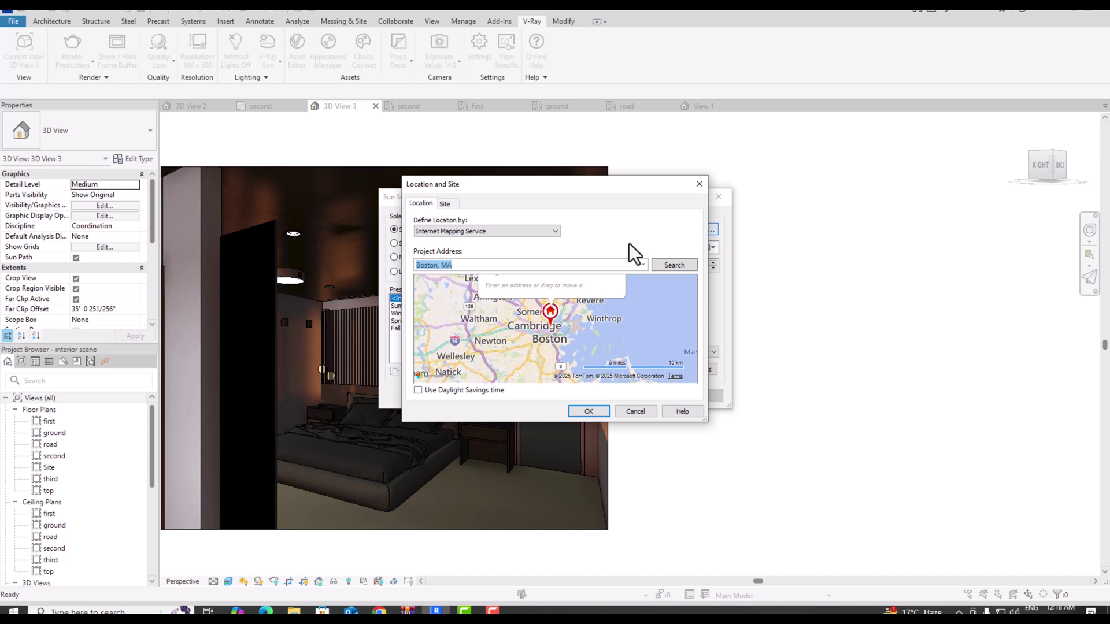
pyautogui.write('New delhi,india')
pyautogui.click(671, 265)
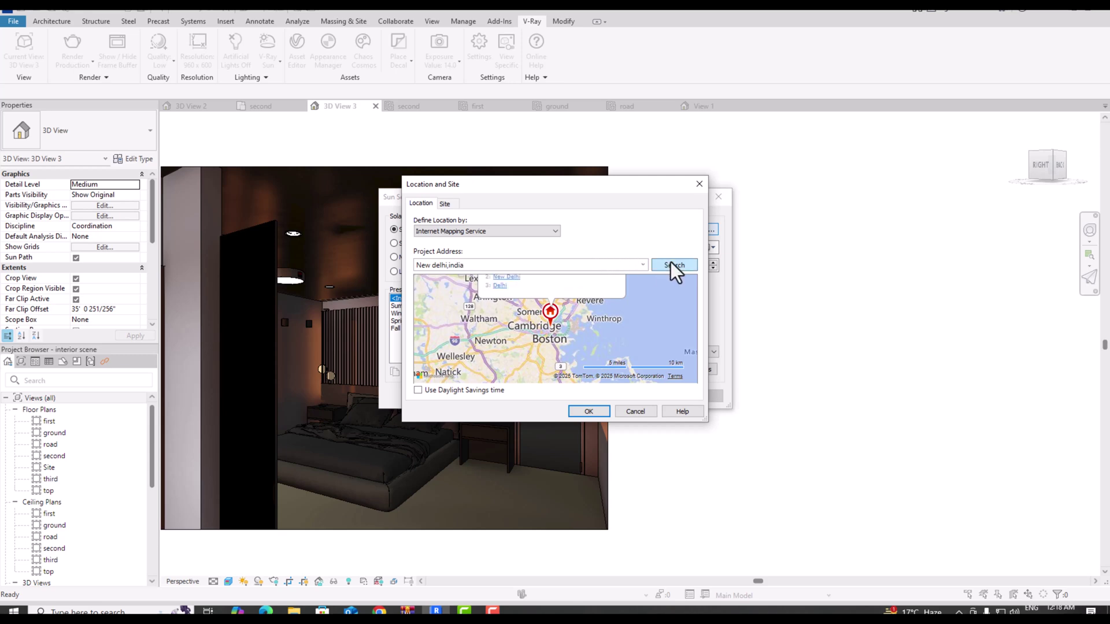
pyautogui.click(506, 277)
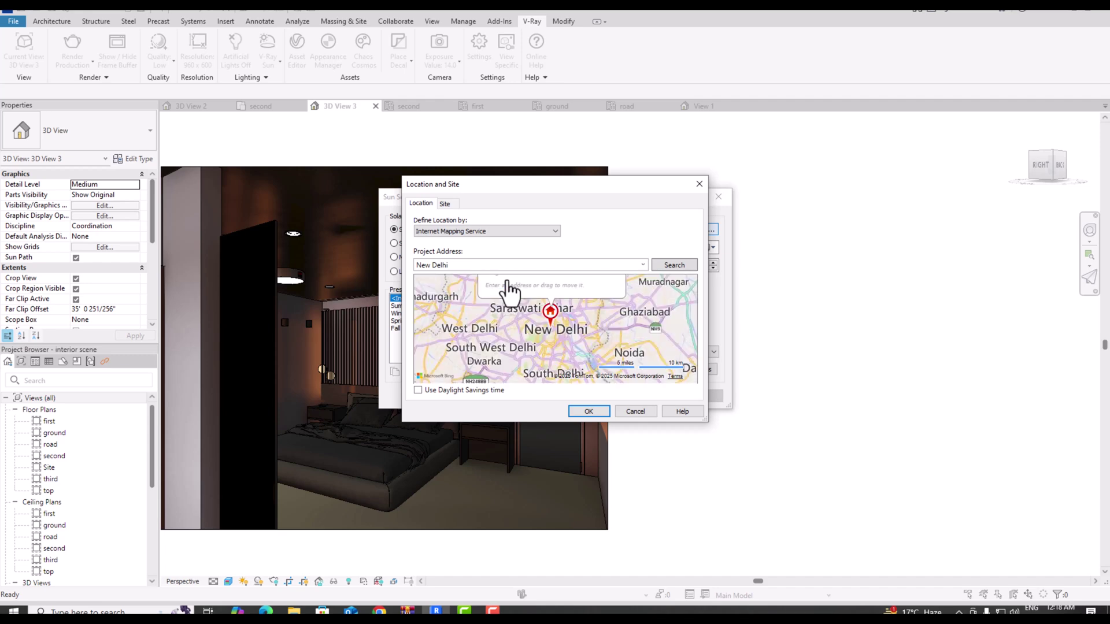
pyautogui.click(587, 411)
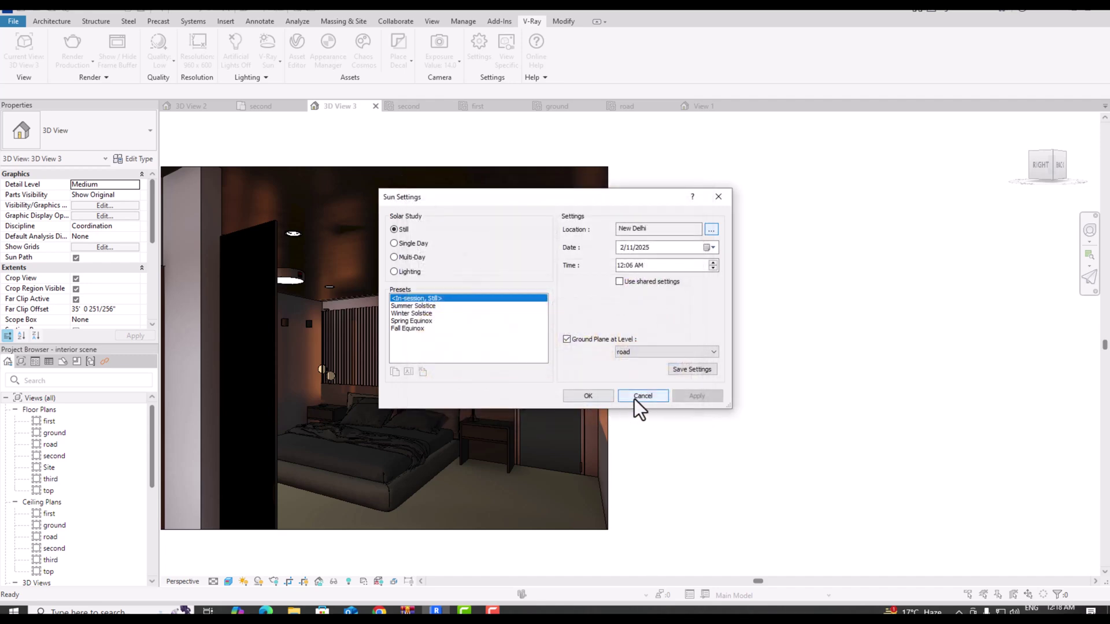
pyautogui.click(571, 395)
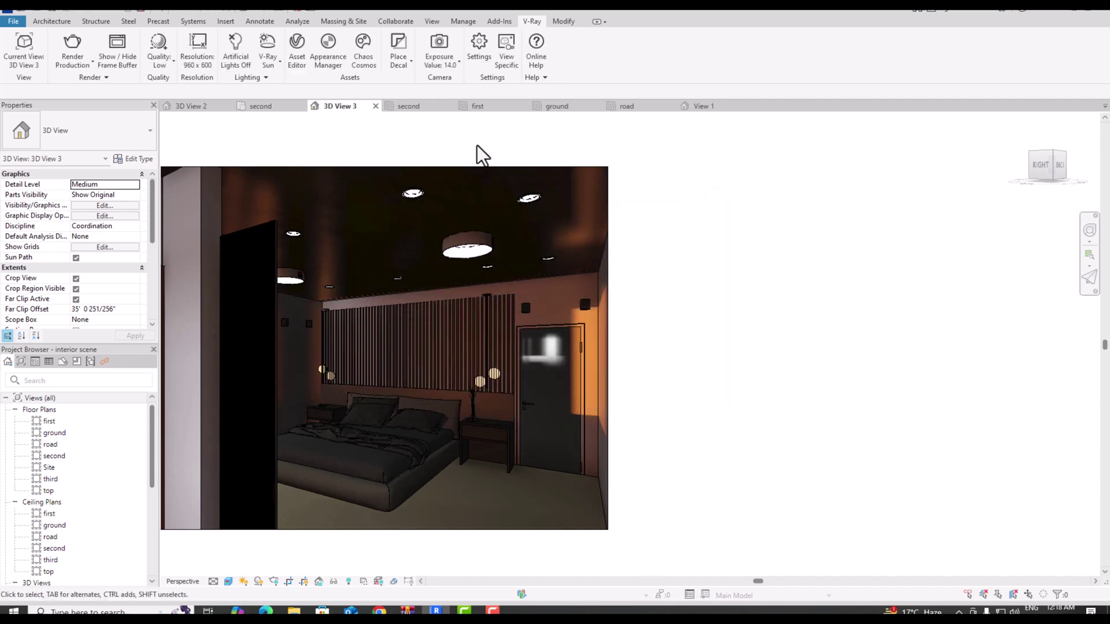
pyautogui.click(243, 582)
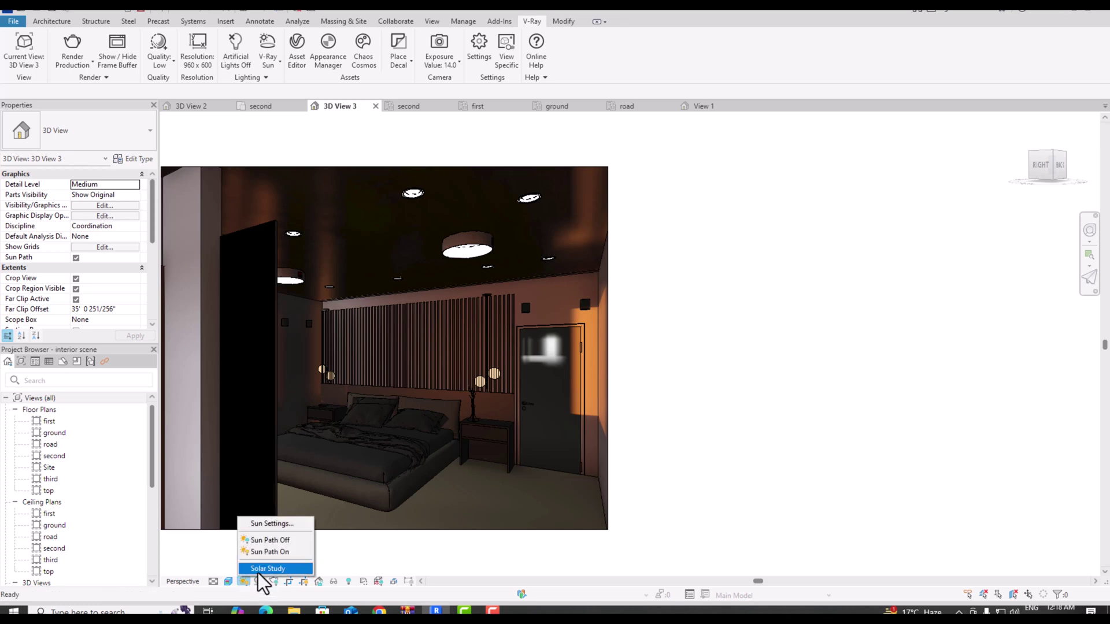
# Apply the Summer Solstice sun preset (6/21/2010, 12:00 PM) instead of a February 7, 2025 date
pyautogui.click(274, 524)
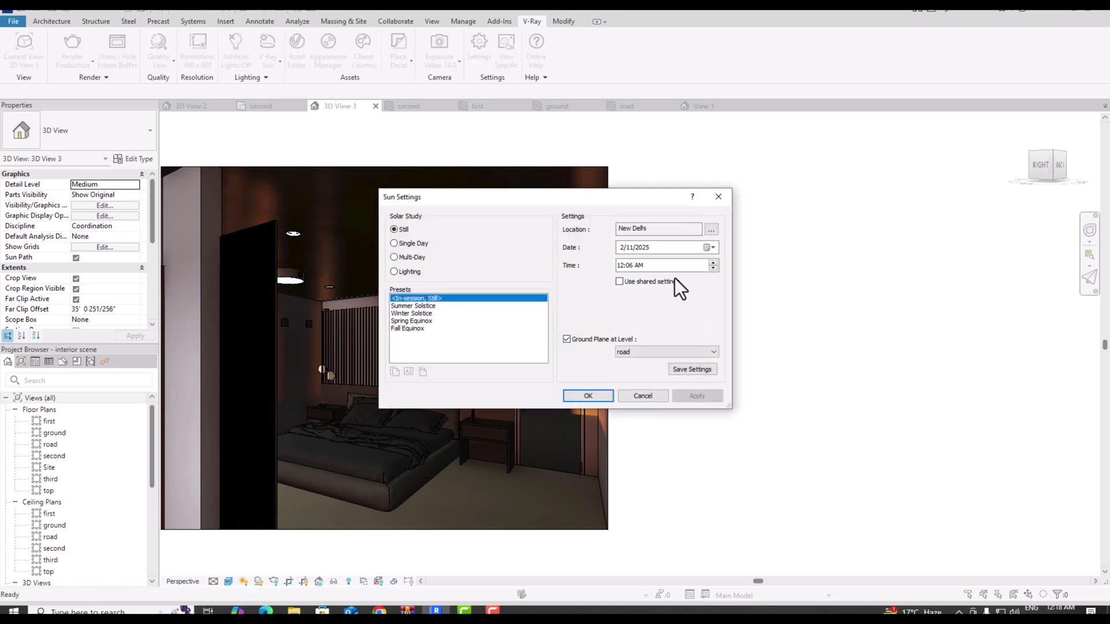
pyautogui.click(711, 248)
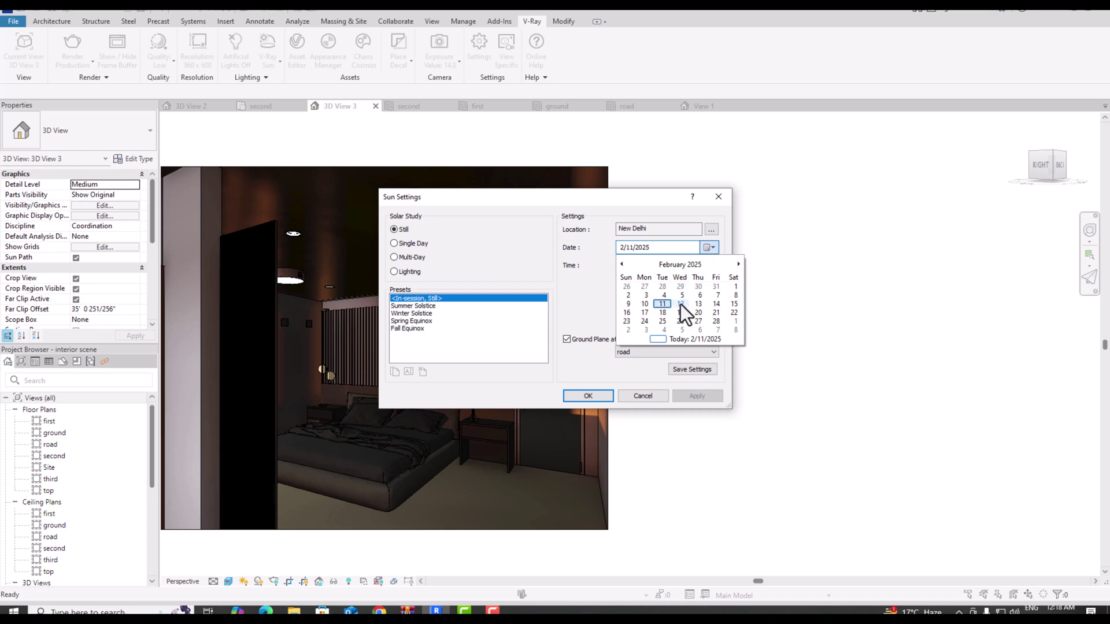
pyautogui.click(718, 295)
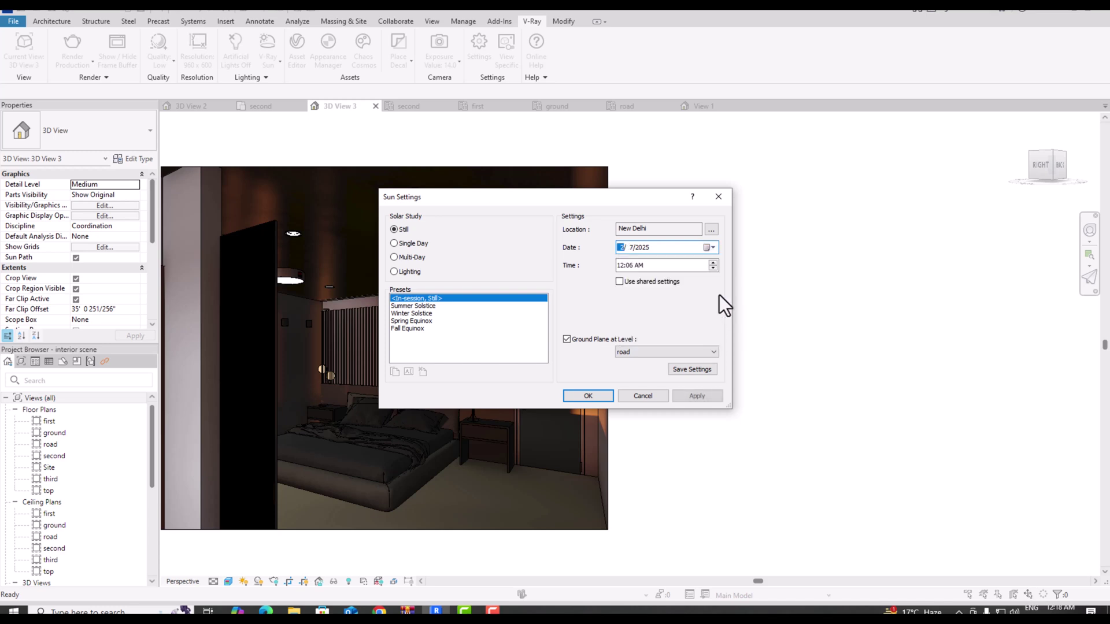
pyautogui.click(713, 263)
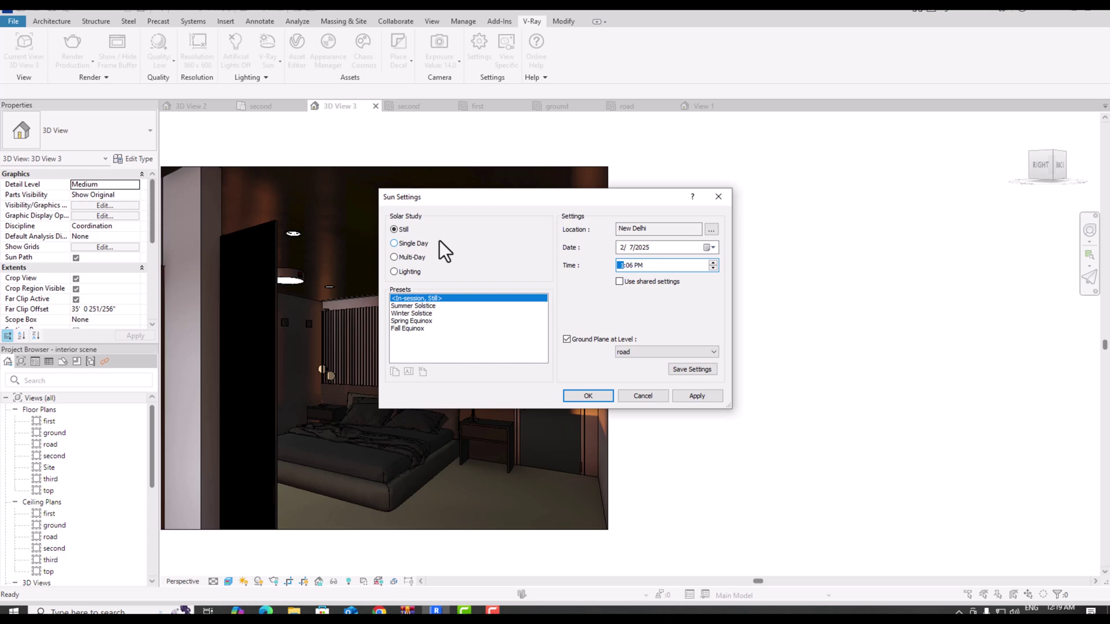
pyautogui.click(428, 307)
pyautogui.click(709, 397)
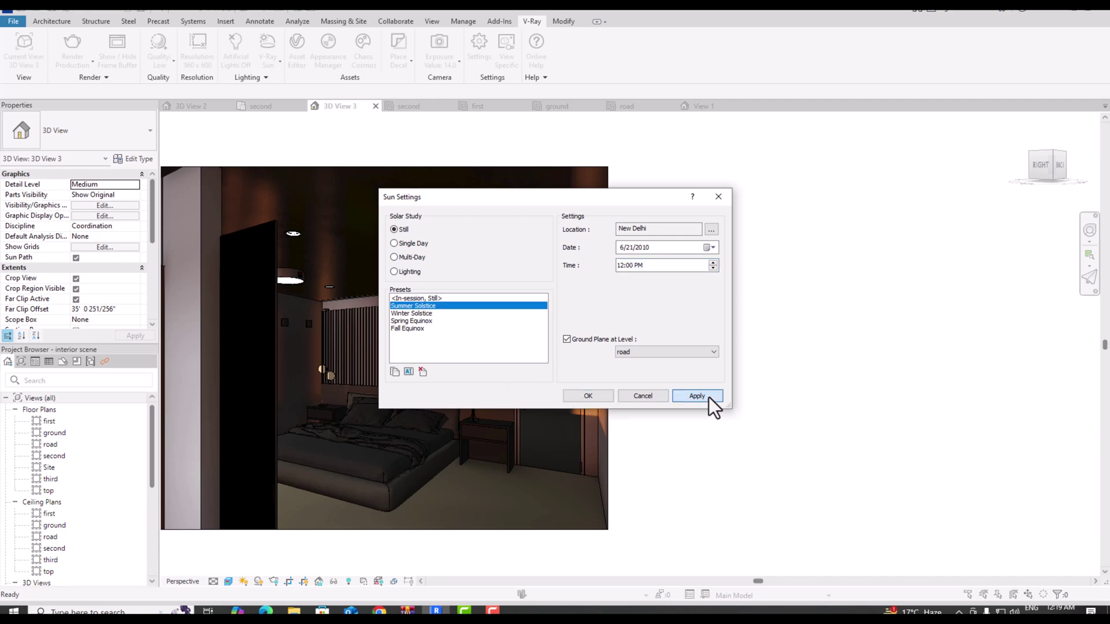
pyautogui.click(580, 396)
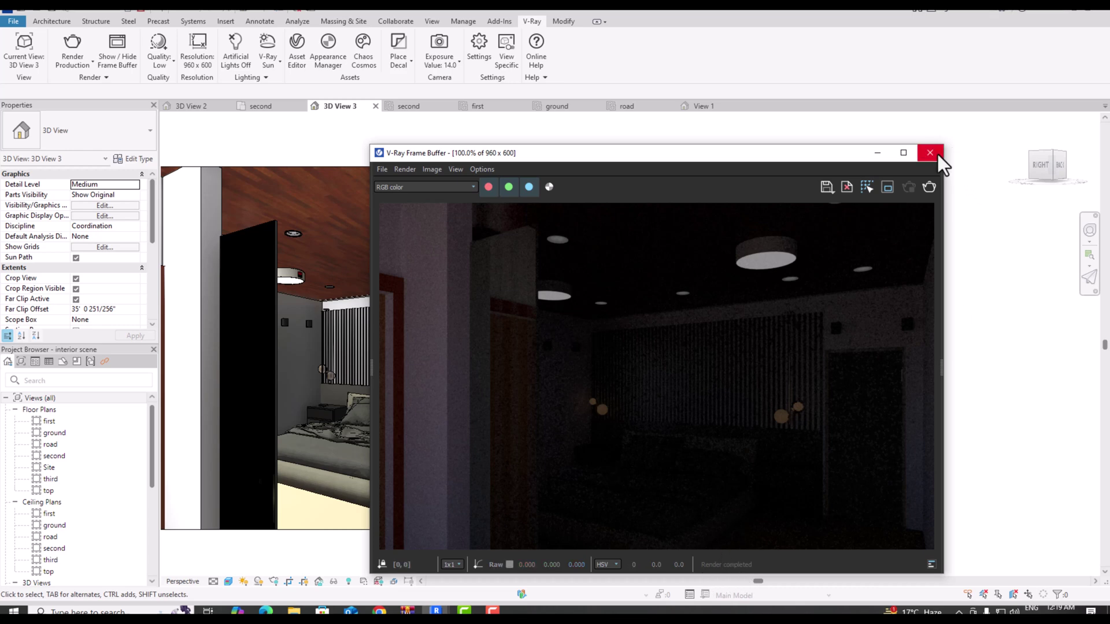
# Lower the V-Ray Camera exposure from 14.0 to 8.0 EV, the Bright interior setting
pyautogui.moveTo(703, 158); pyautogui.dragTo(821, 118)
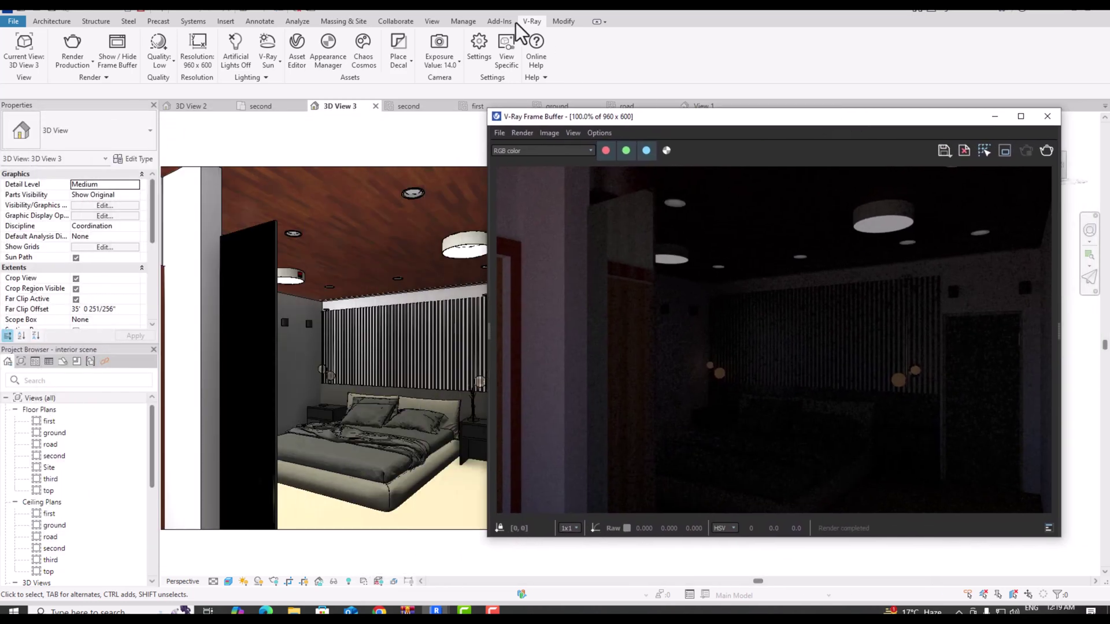
pyautogui.click(453, 63)
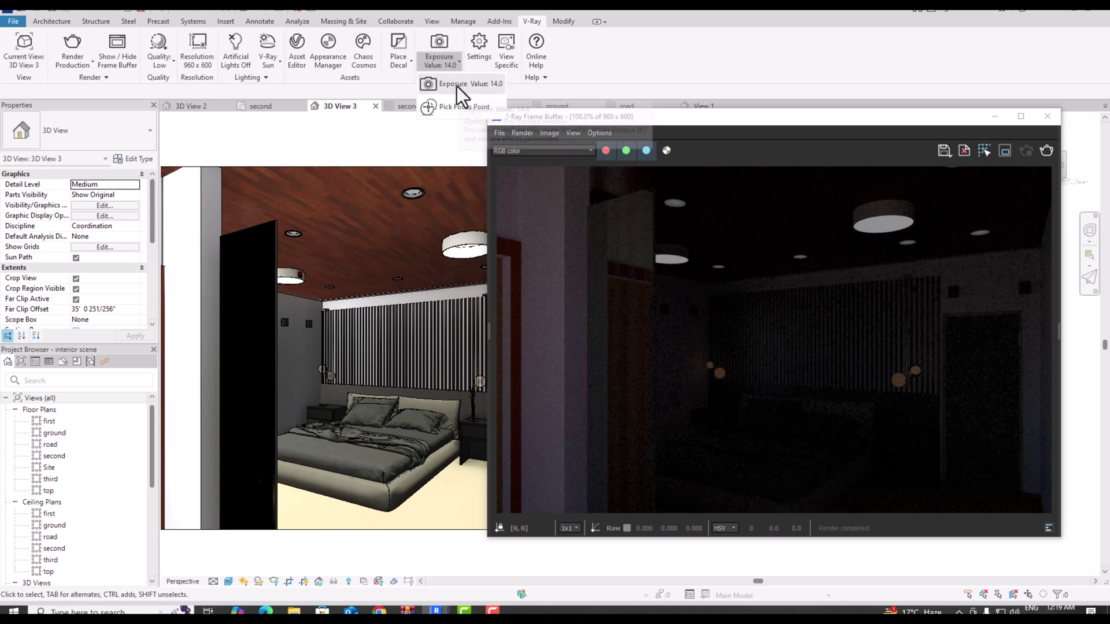
pyautogui.click(457, 84)
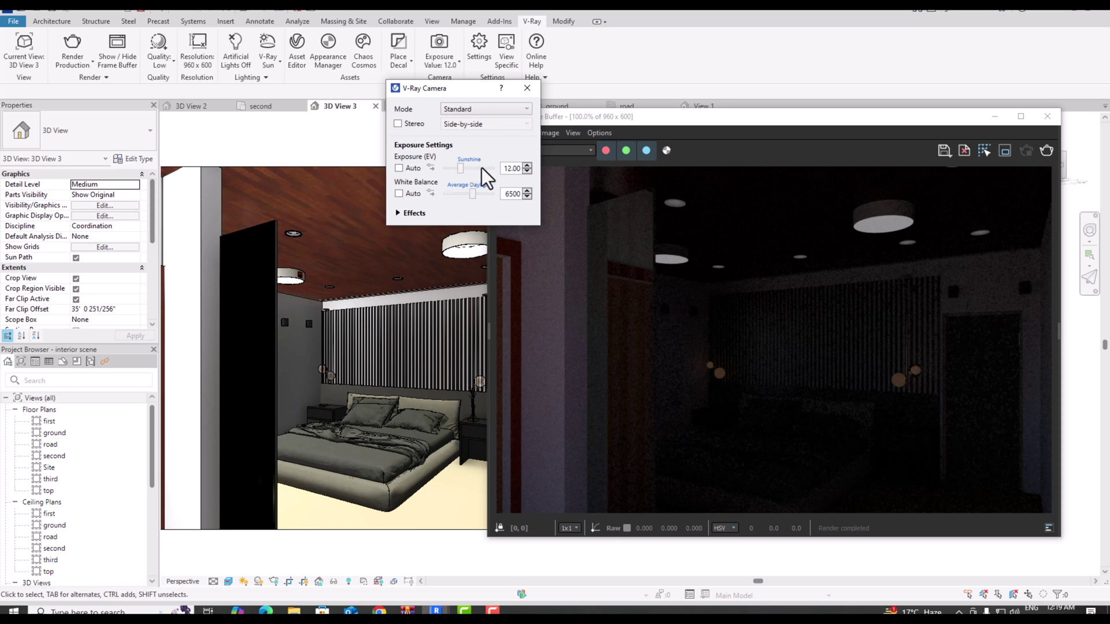
pyautogui.scroll(-2, 470, 168)
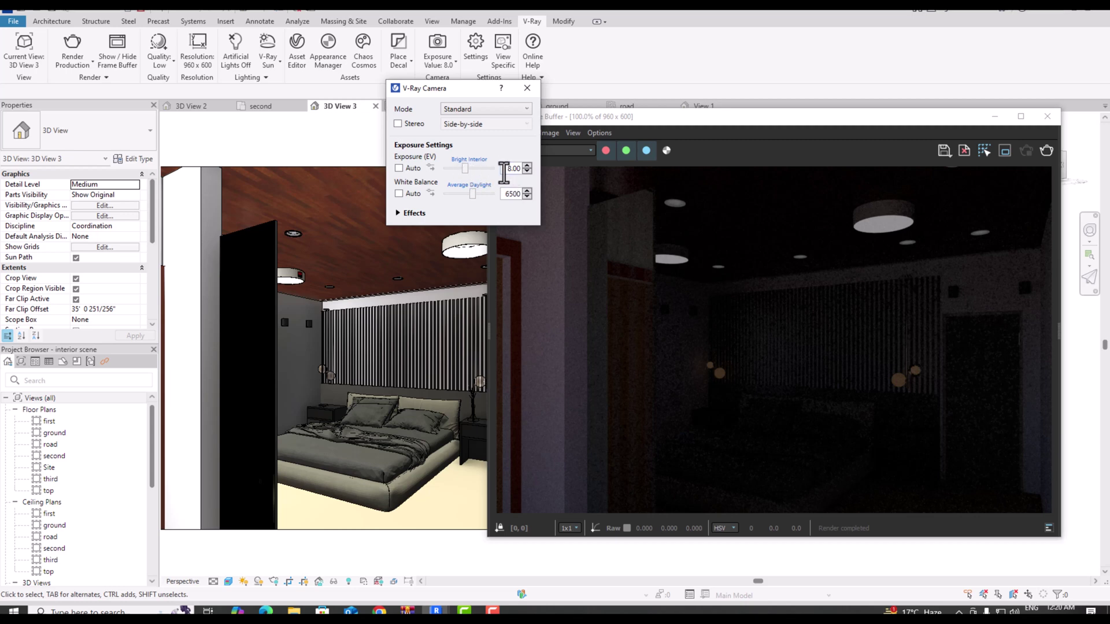
# Re-render the bedroom at 8.0 EV and inspect the much brighter result
pyautogui.click(87, 61)
pyautogui.click(87, 81)
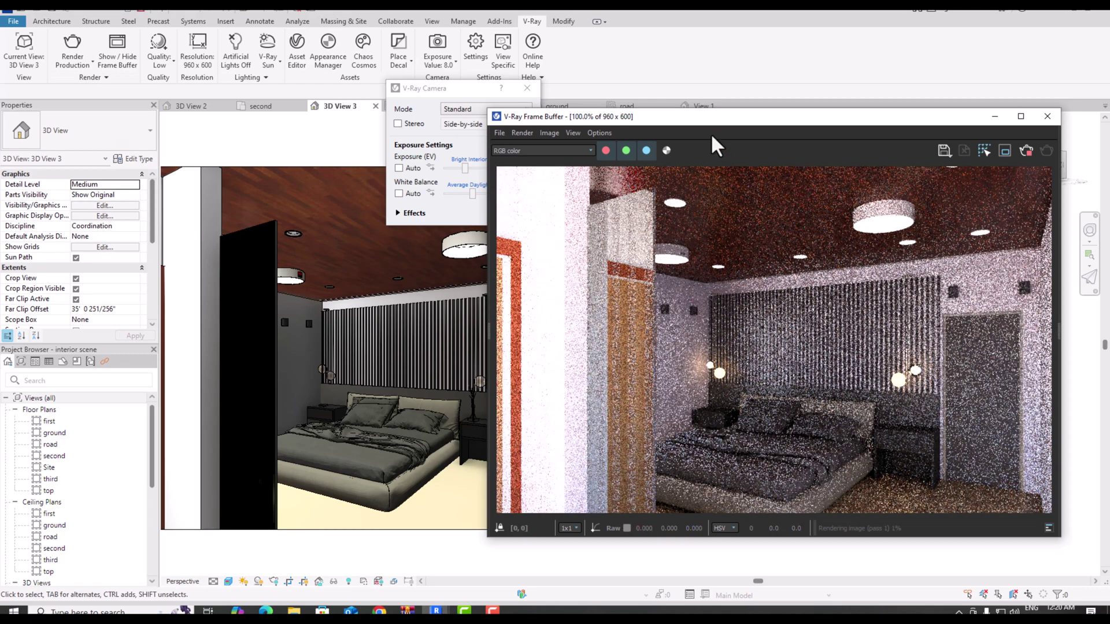
pyautogui.moveTo(712, 116); pyautogui.dragTo(672, 81)
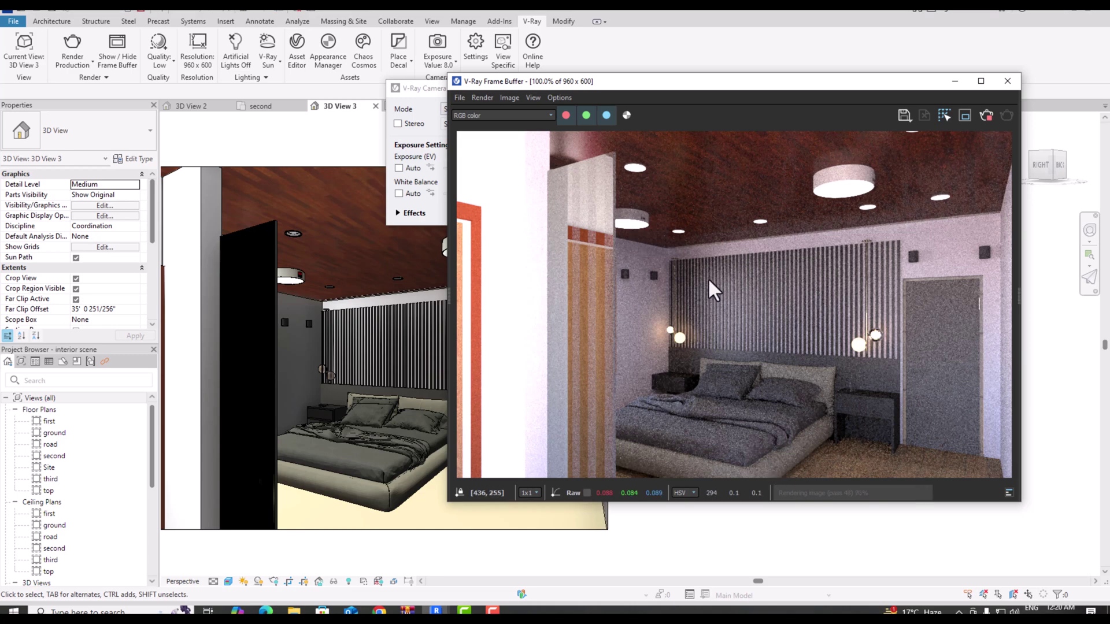
pyautogui.scroll(-1, 707, 285)
pyautogui.scroll(2, 724, 342)
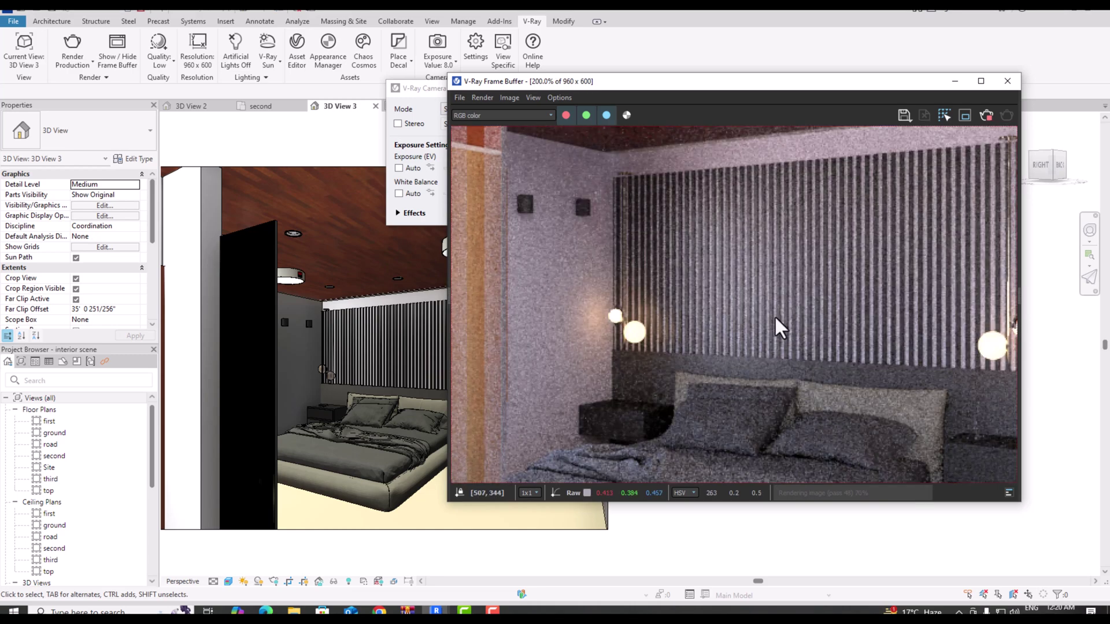
pyautogui.scroll(-2, 618, 261)
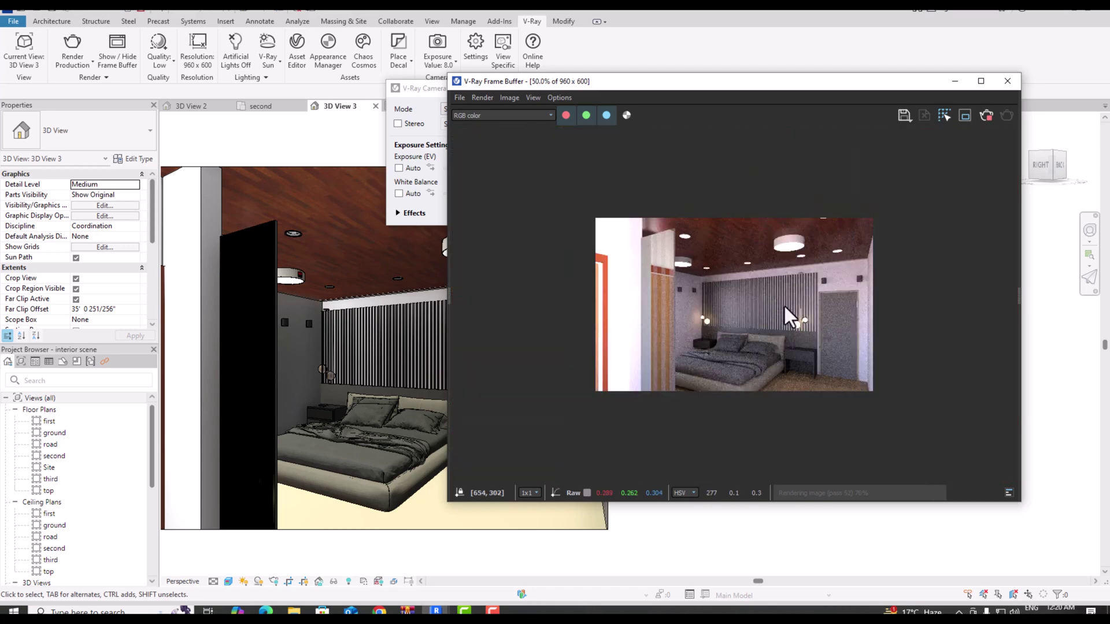
pyautogui.scroll(1, 783, 304)
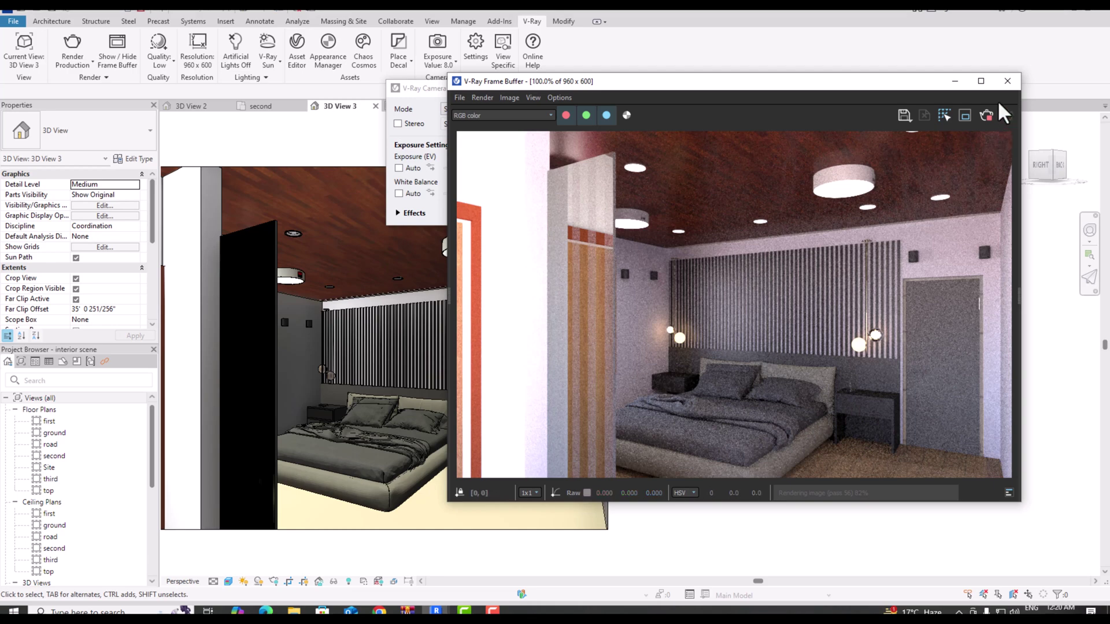
pyautogui.click(1005, 81)
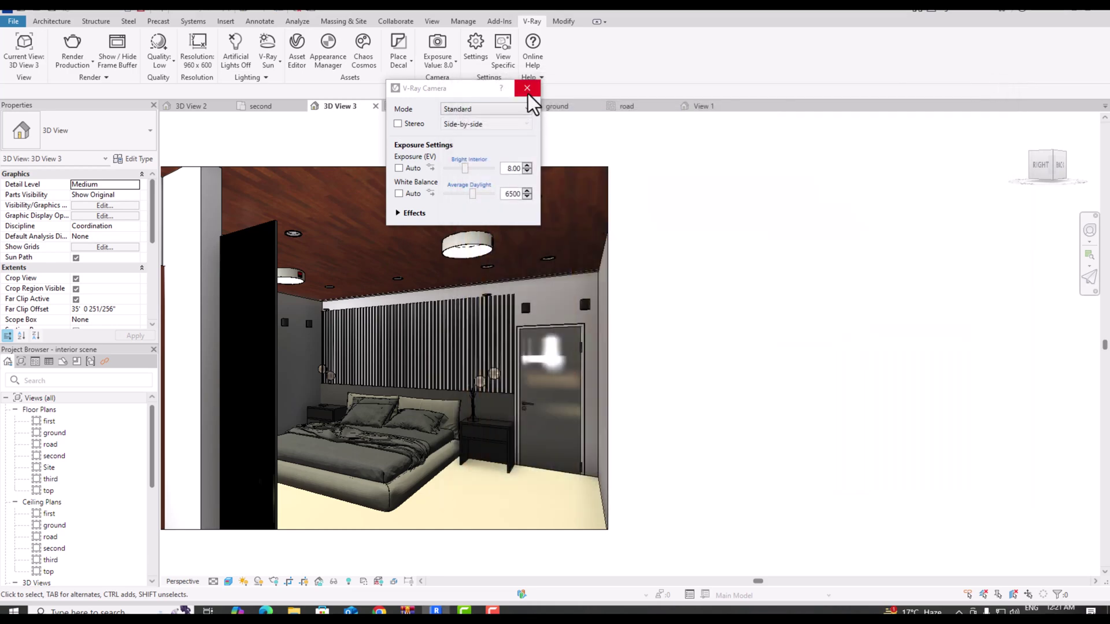
# Inspect the ceiling light's Glass Material, self-illuminating EAE RAL9003, without changing it
pyautogui.click(528, 94)
pyautogui.click(470, 259)
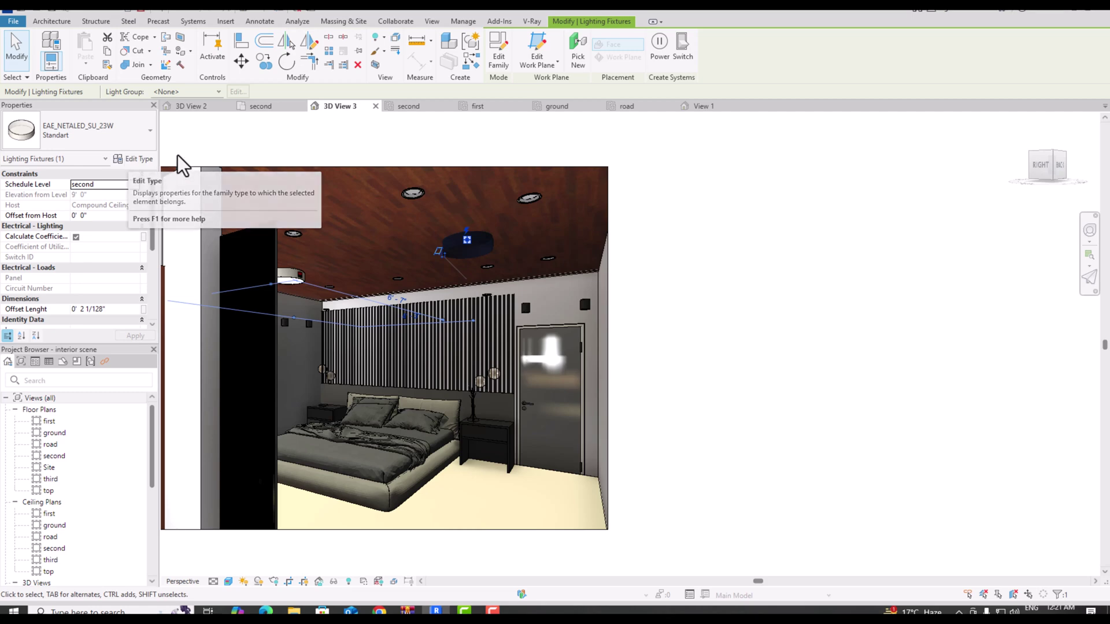
pyautogui.click(140, 164)
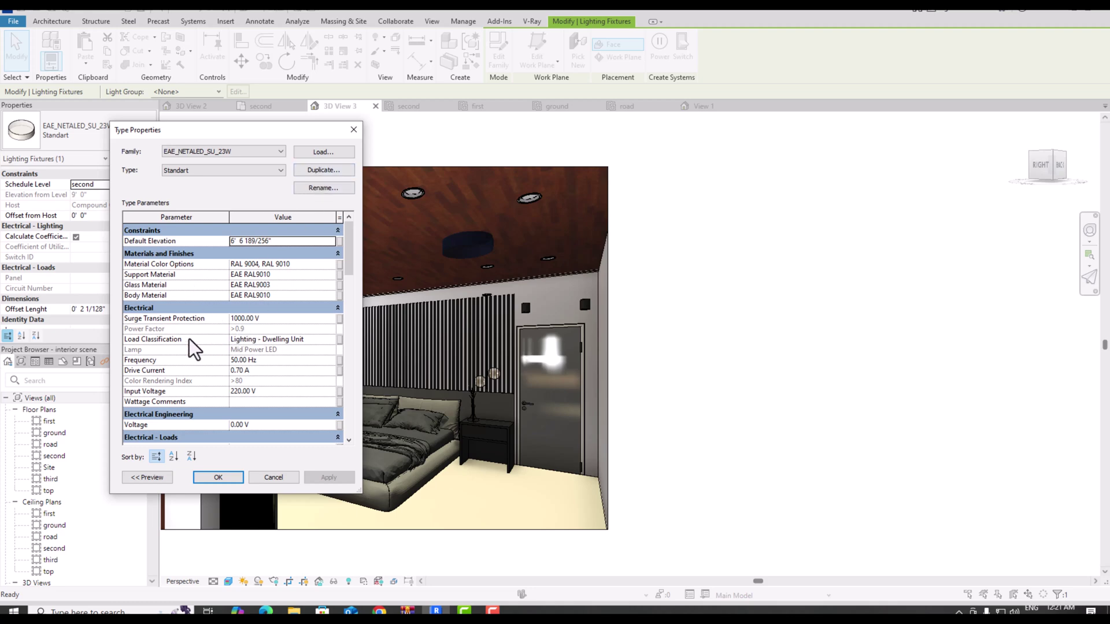
pyautogui.click(246, 285)
pyautogui.click(331, 286)
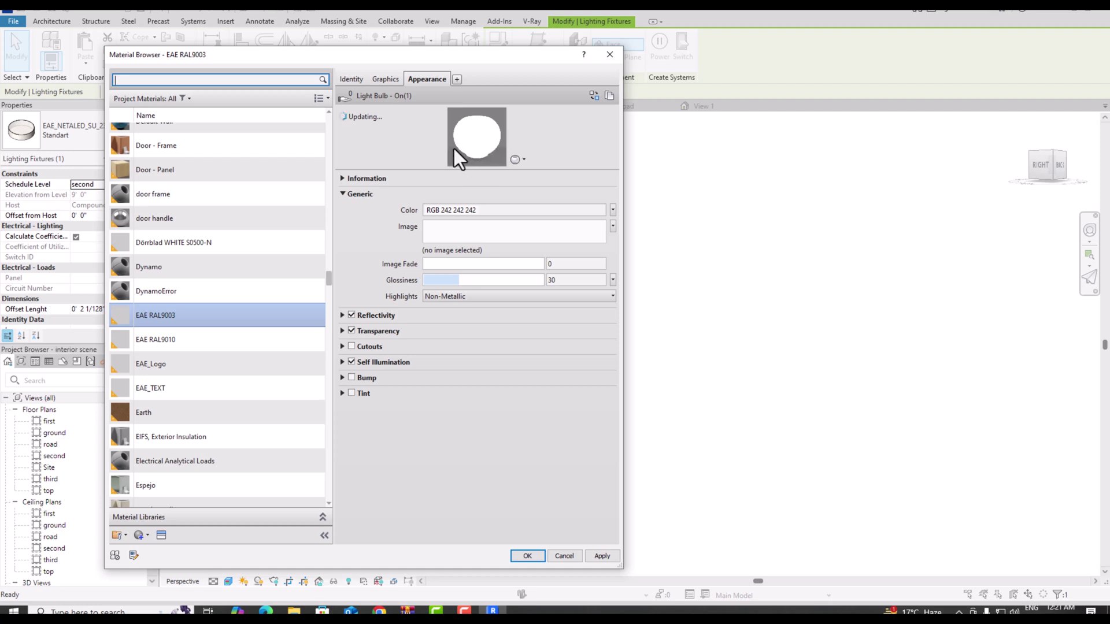
pyautogui.scroll(-1, 116, 487)
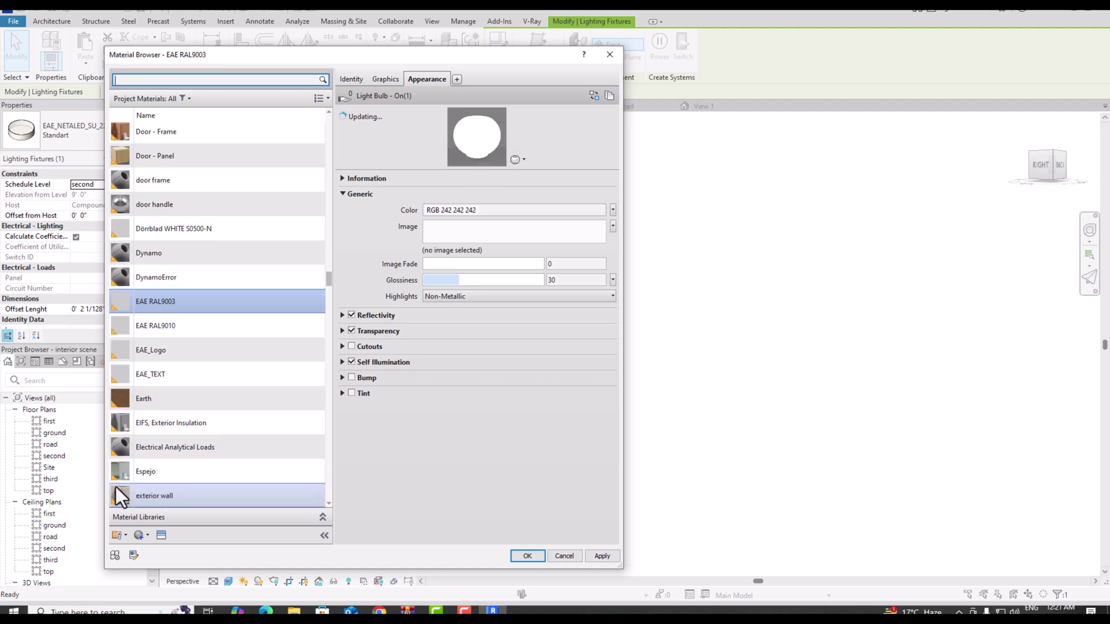
pyautogui.scroll(-3, 181, 238)
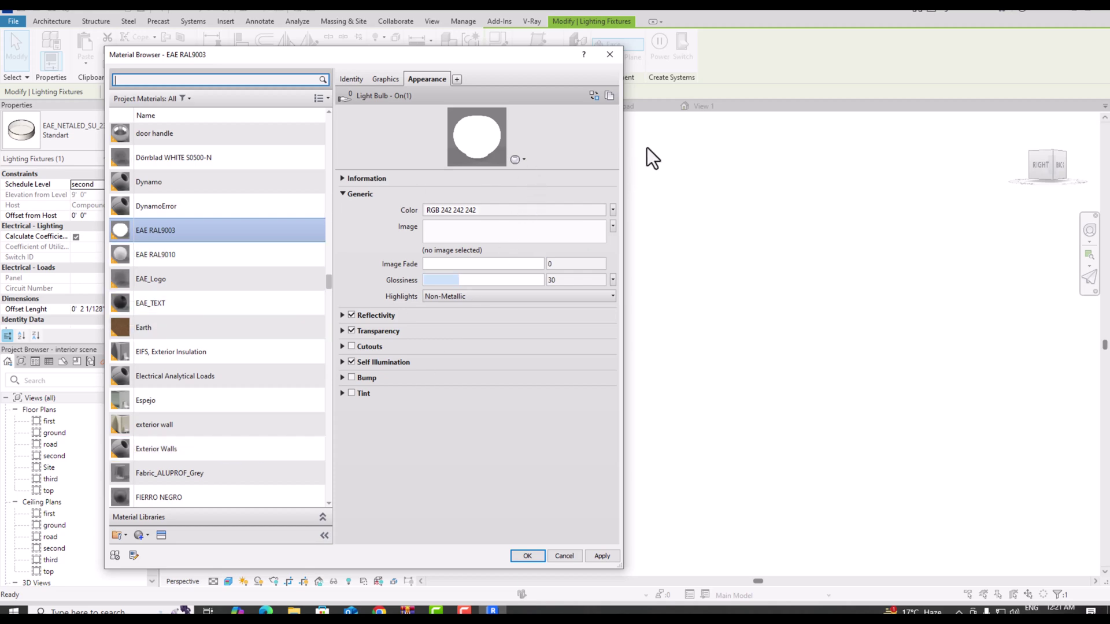
pyautogui.click(611, 54)
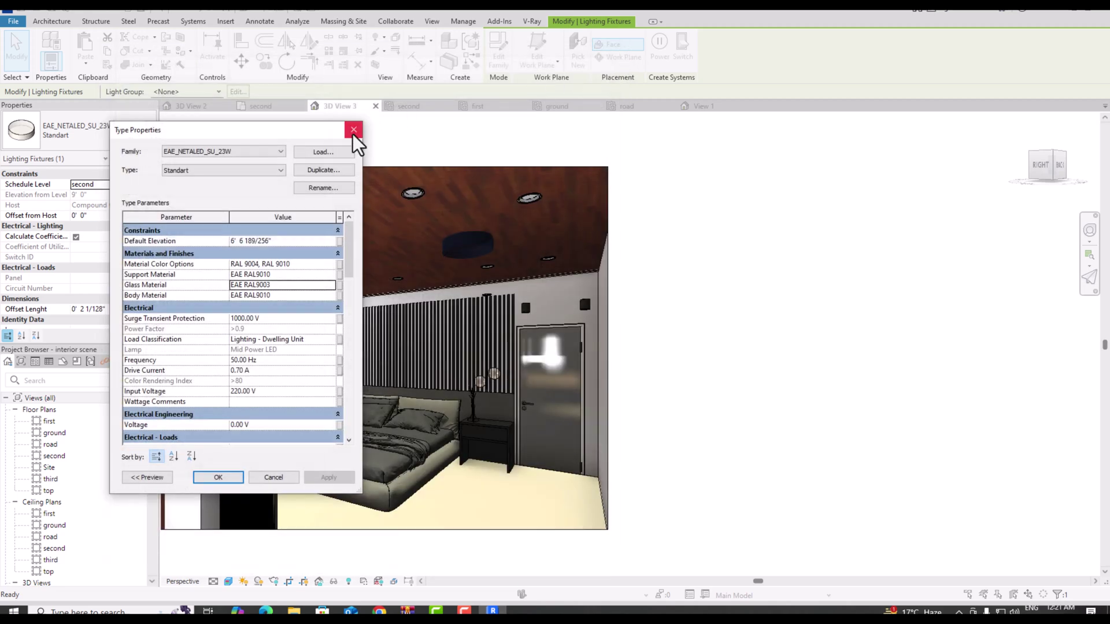
pyautogui.click(354, 133)
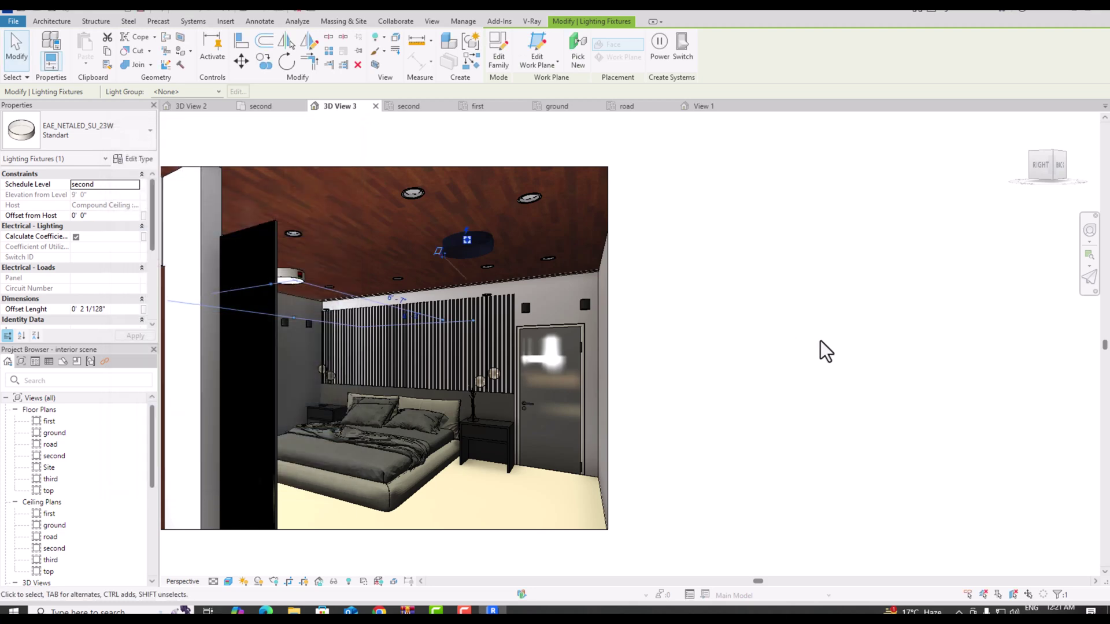
# Switch the V-Ray environment lighting to a Dome Light lit by an HDR image
pyautogui.press('Escape')
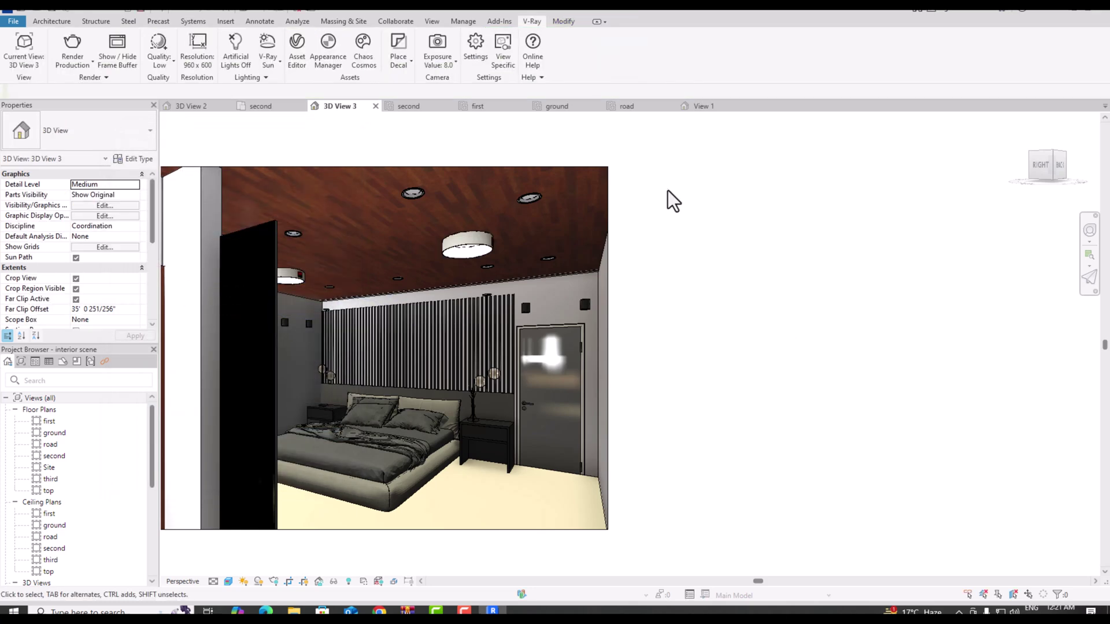
pyautogui.click(278, 68)
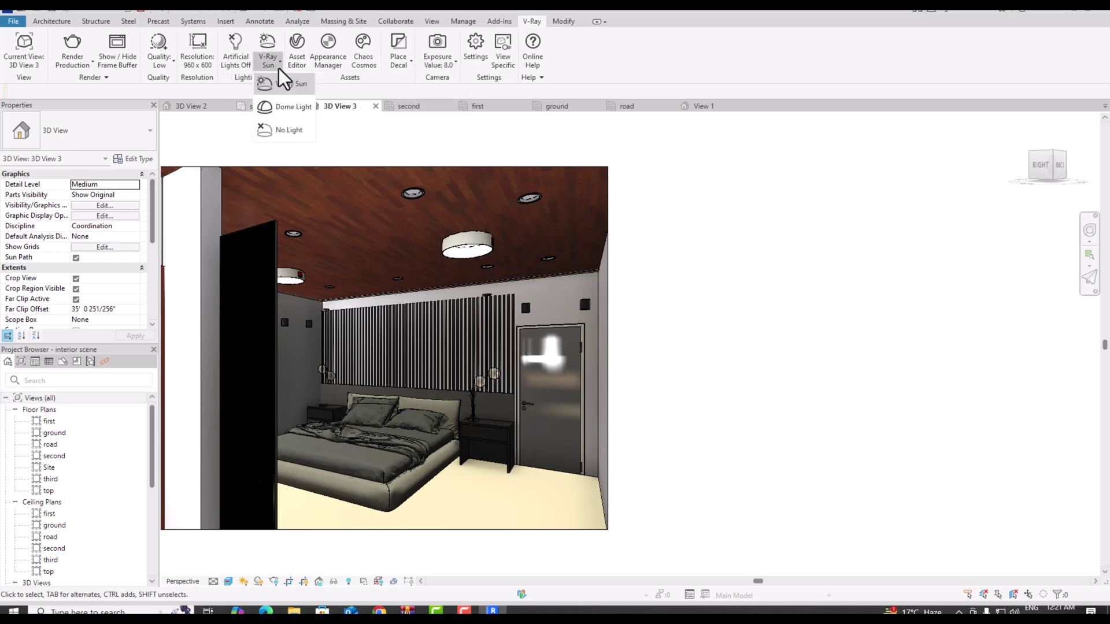
pyautogui.click(283, 110)
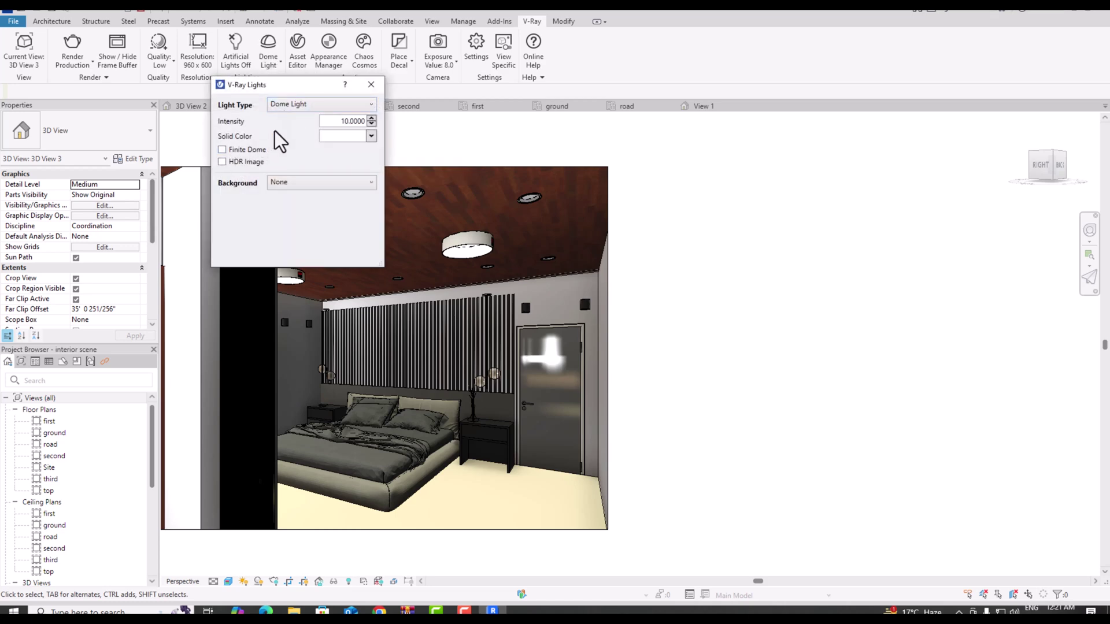
pyautogui.click(222, 162)
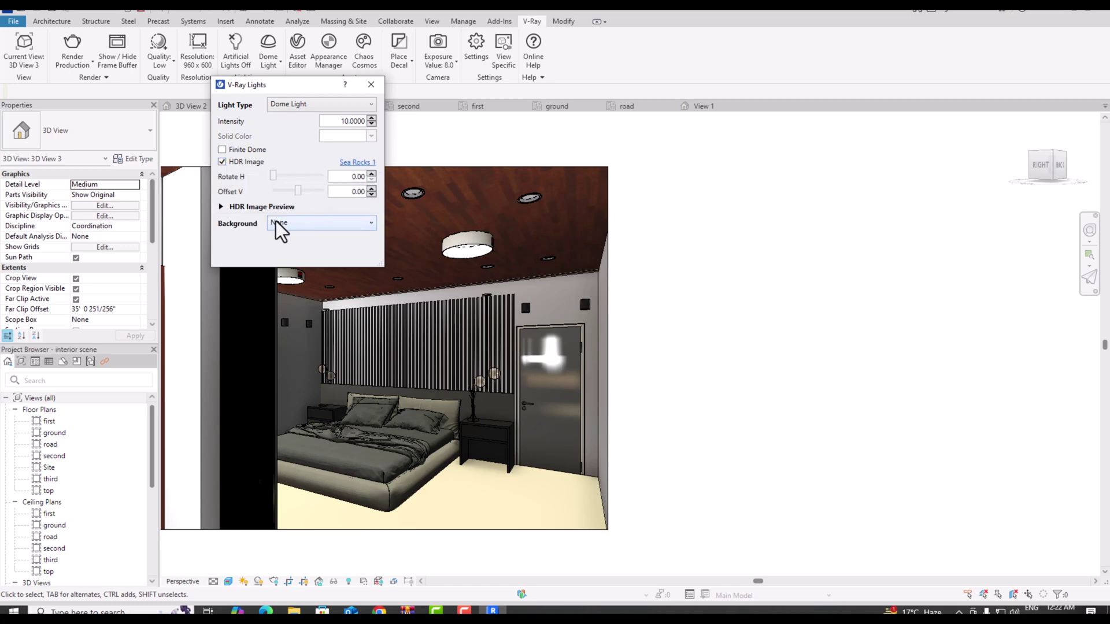
pyautogui.click(221, 206)
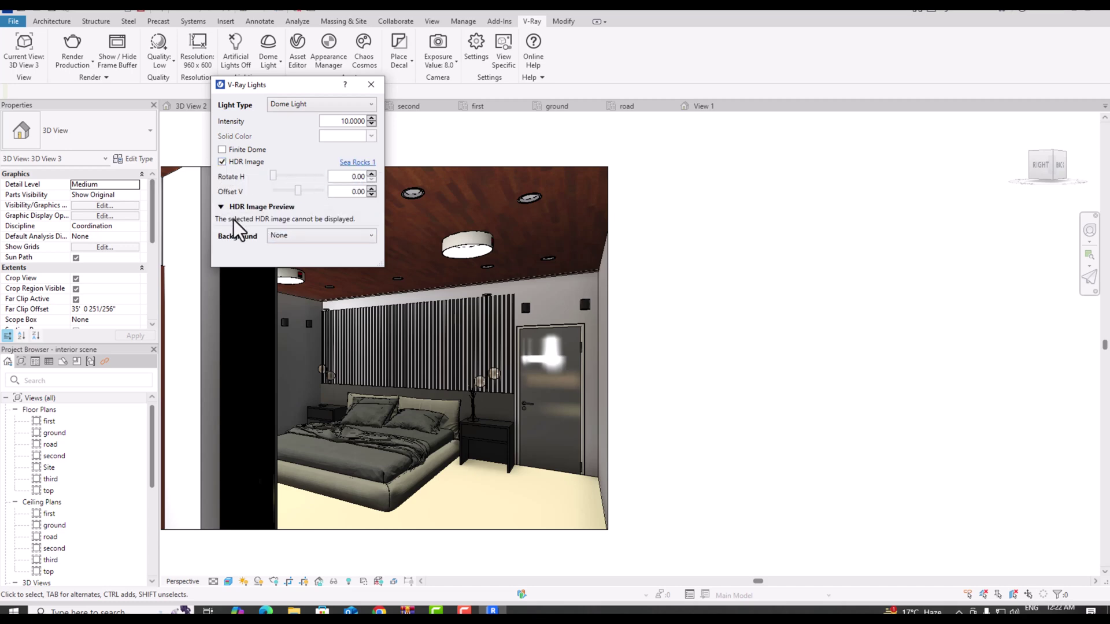
# Set the dome light's background to Revit
pyautogui.click(295, 238)
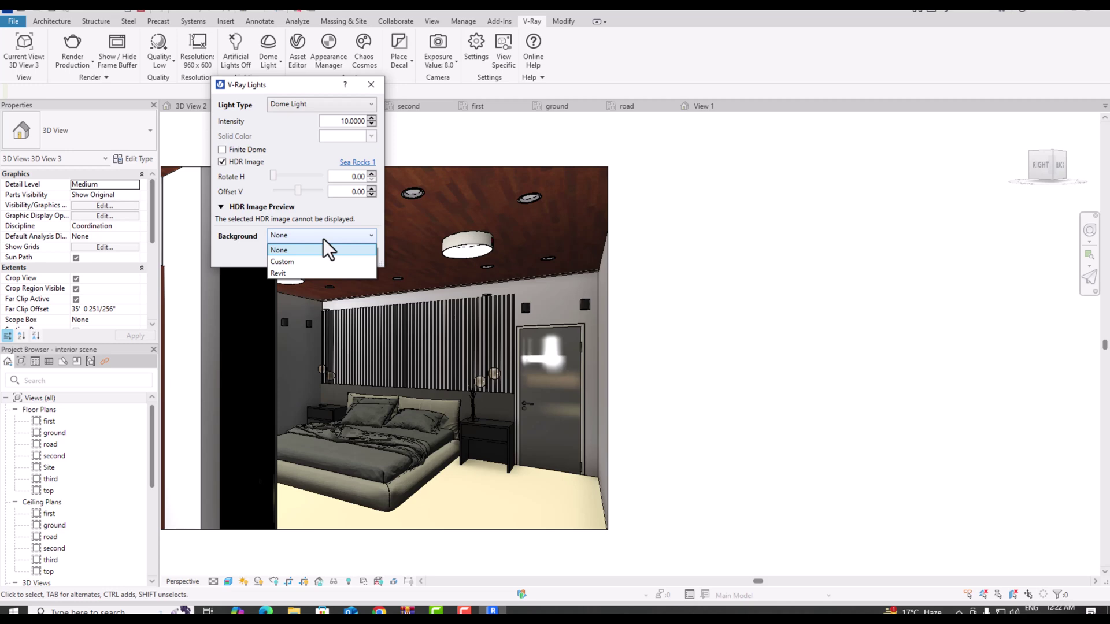
pyautogui.click(293, 273)
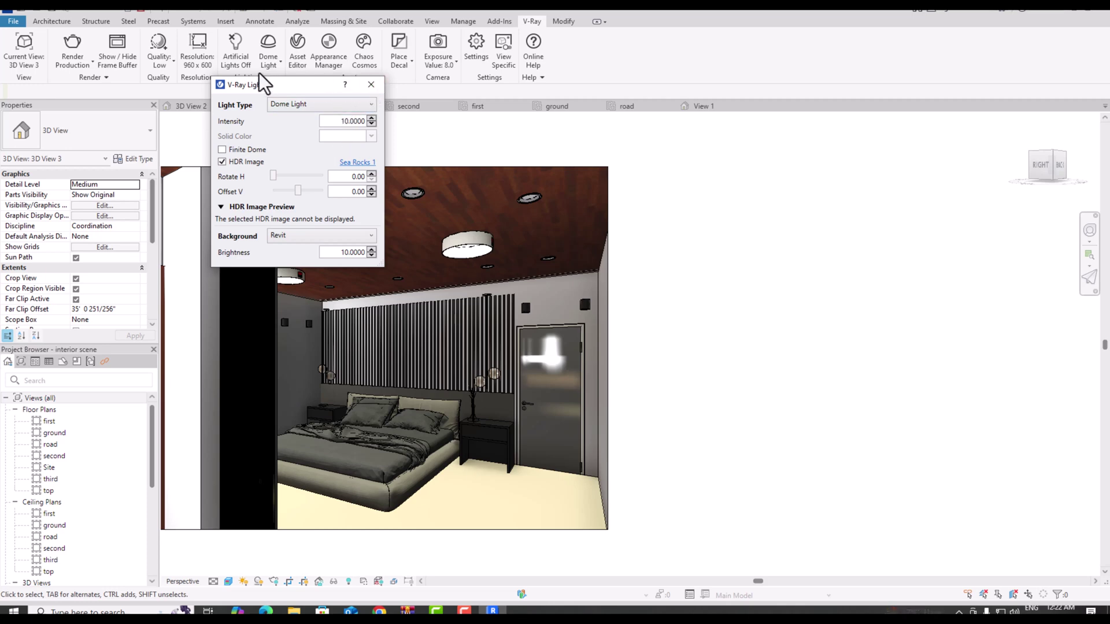
pyautogui.click(85, 68)
# Start a production render of the bedroom lit by the HDR dome with Revit background
pyautogui.click(86, 85)
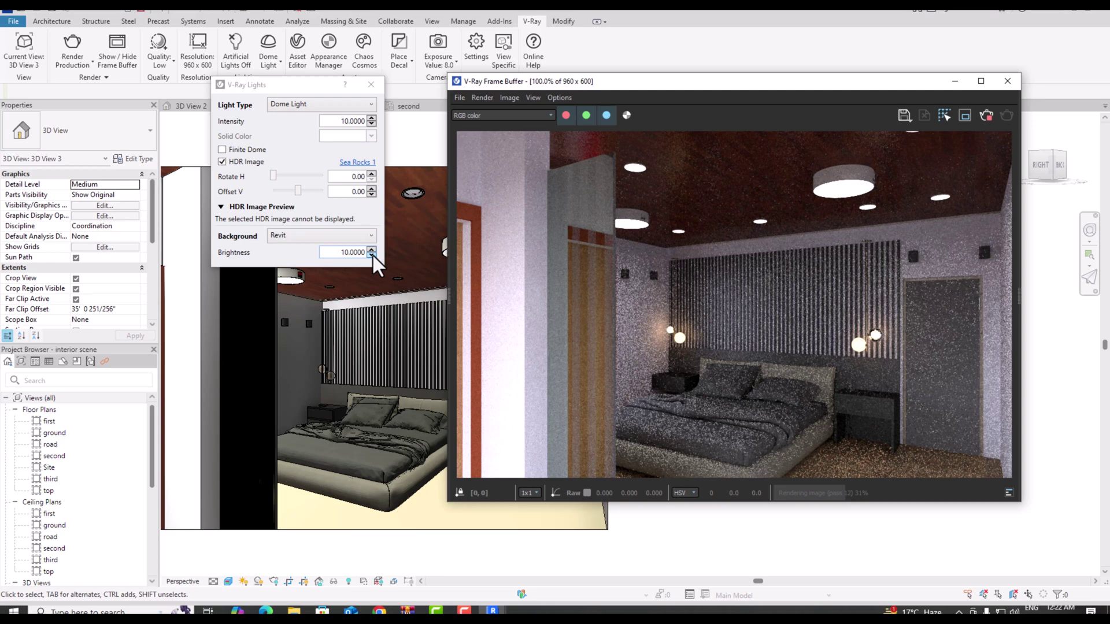
# Close the finished render and set the dome background to Custom
pyautogui.click(1009, 81)
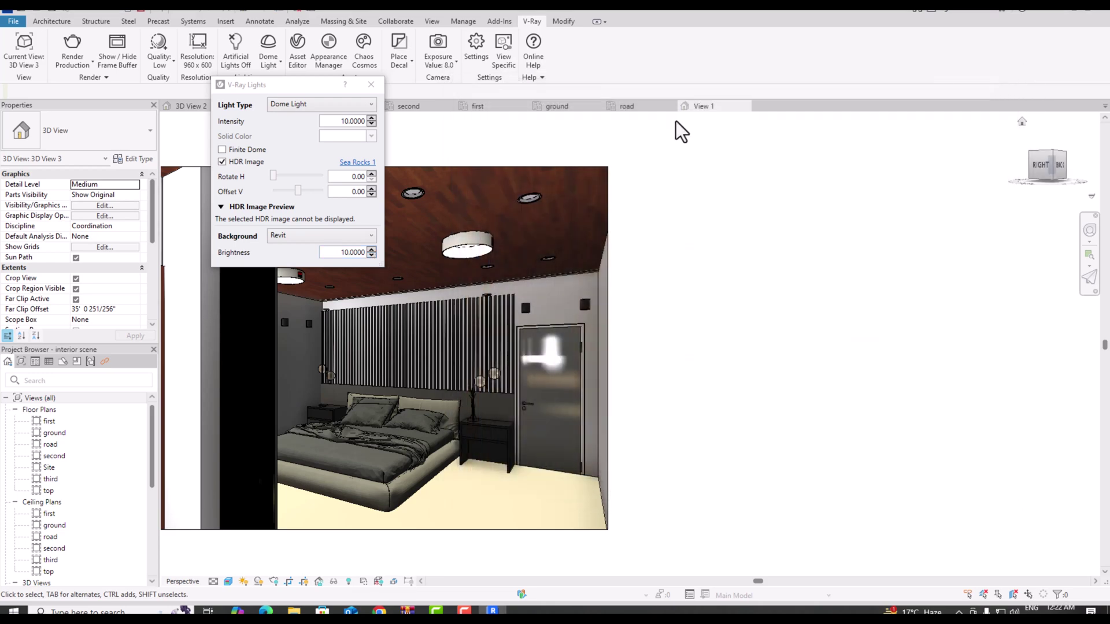
pyautogui.click(285, 238)
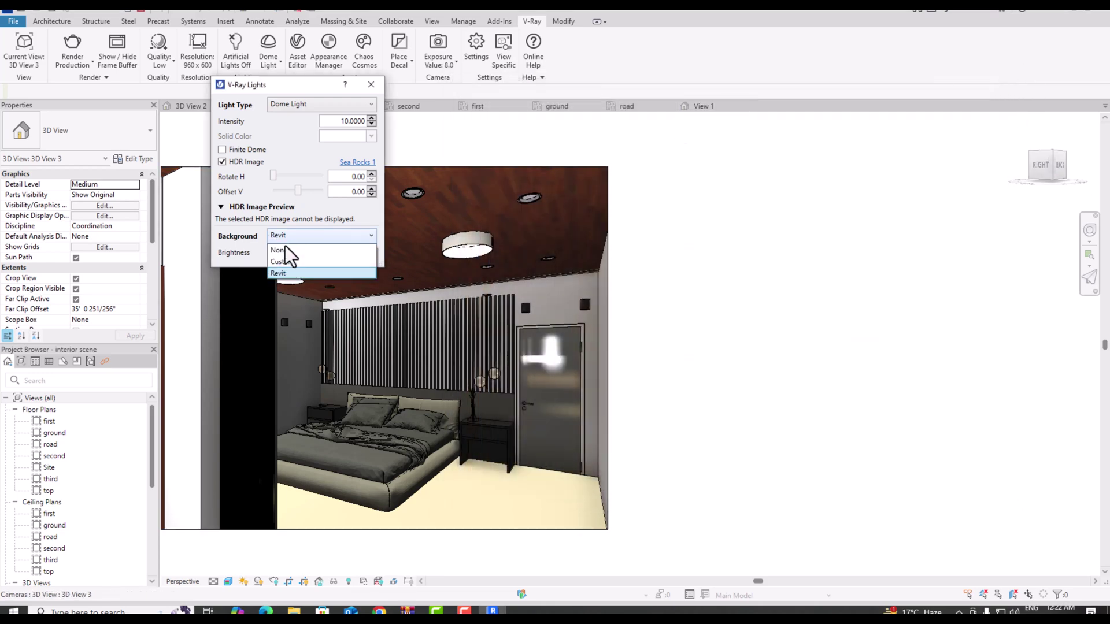
pyautogui.click(283, 262)
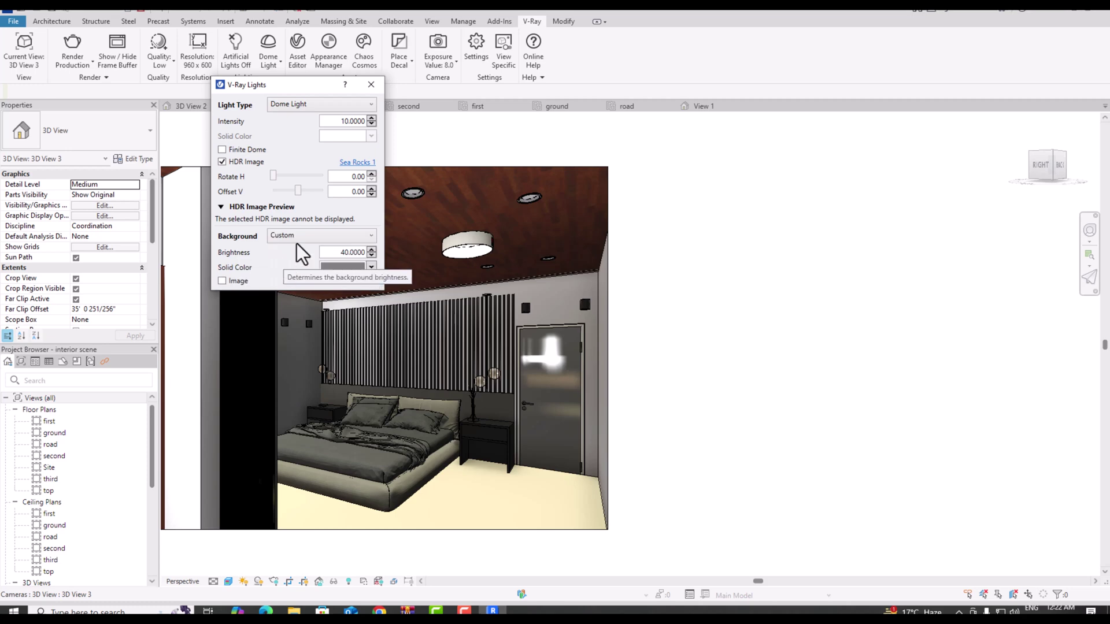
# Load qwantani_dusk_1_4k as the dome light's HDR image, browsing with extra large icons
pyautogui.click(352, 163)
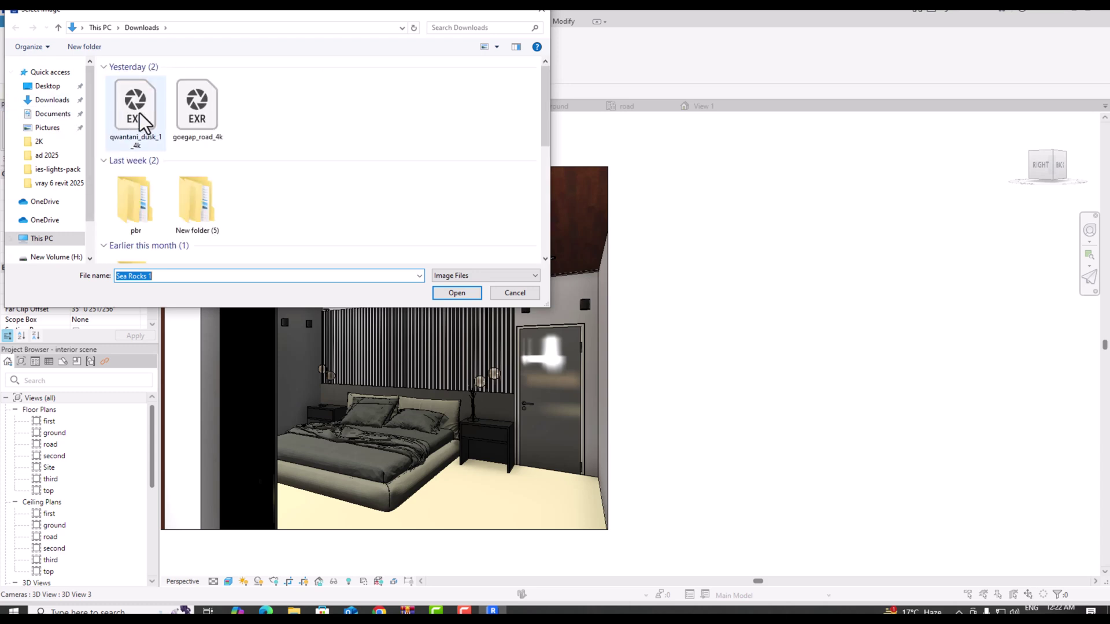
pyautogui.rightClick(270, 107)
pyautogui.moveTo(328, 116)
pyautogui.click(399, 115)
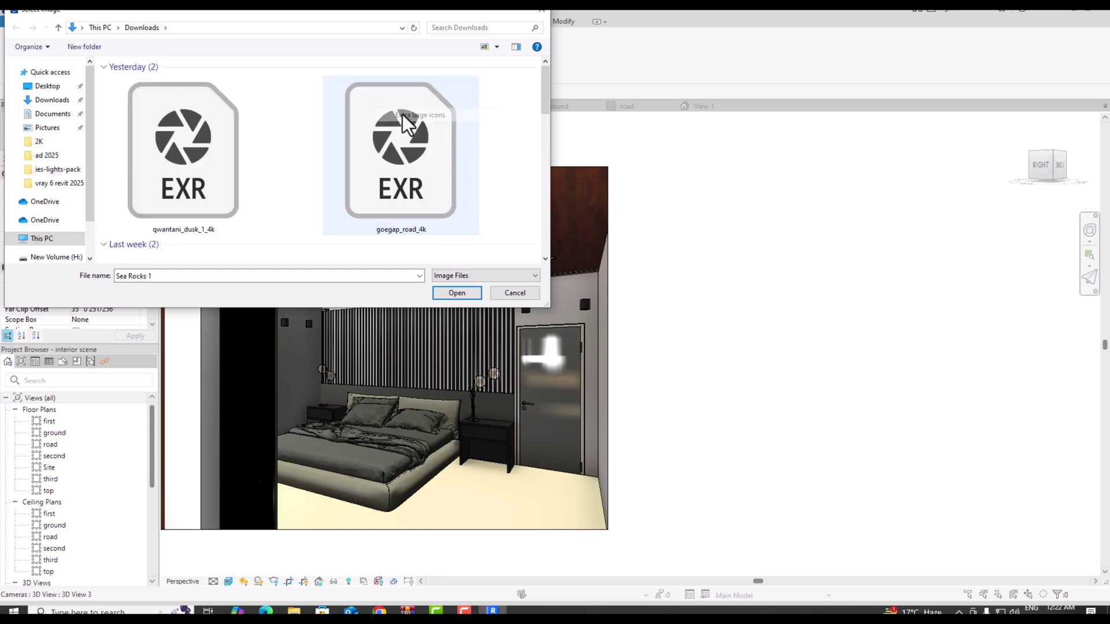
pyautogui.doubleClick(187, 170)
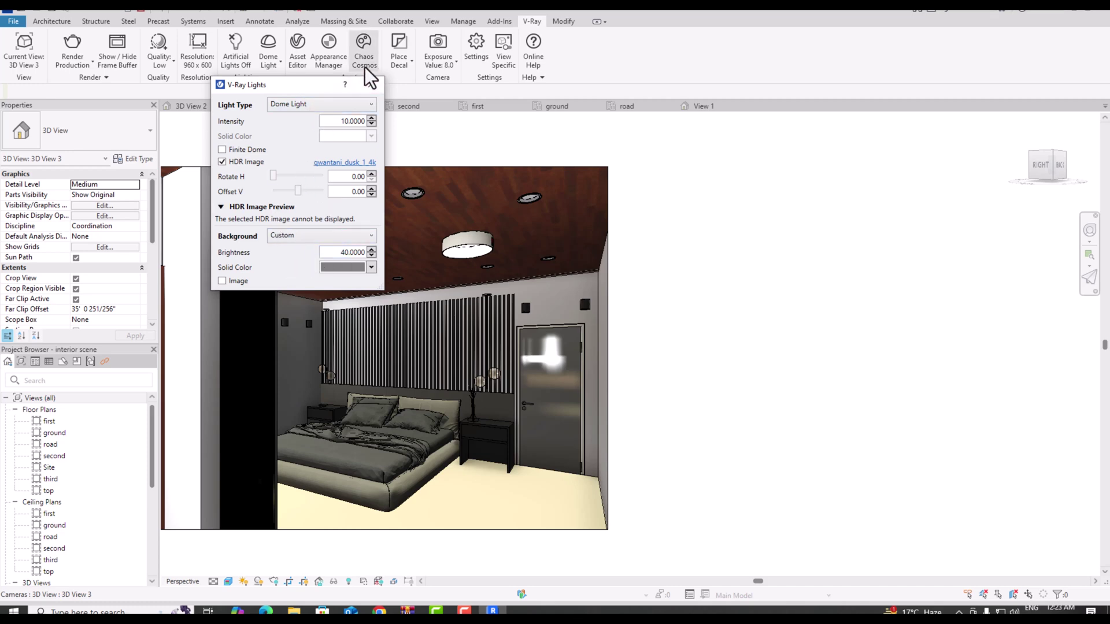
# Run a production render with the qwantani dusk HDR dome, then close the Frame Buffer
pyautogui.click(72, 61)
pyautogui.click(74, 84)
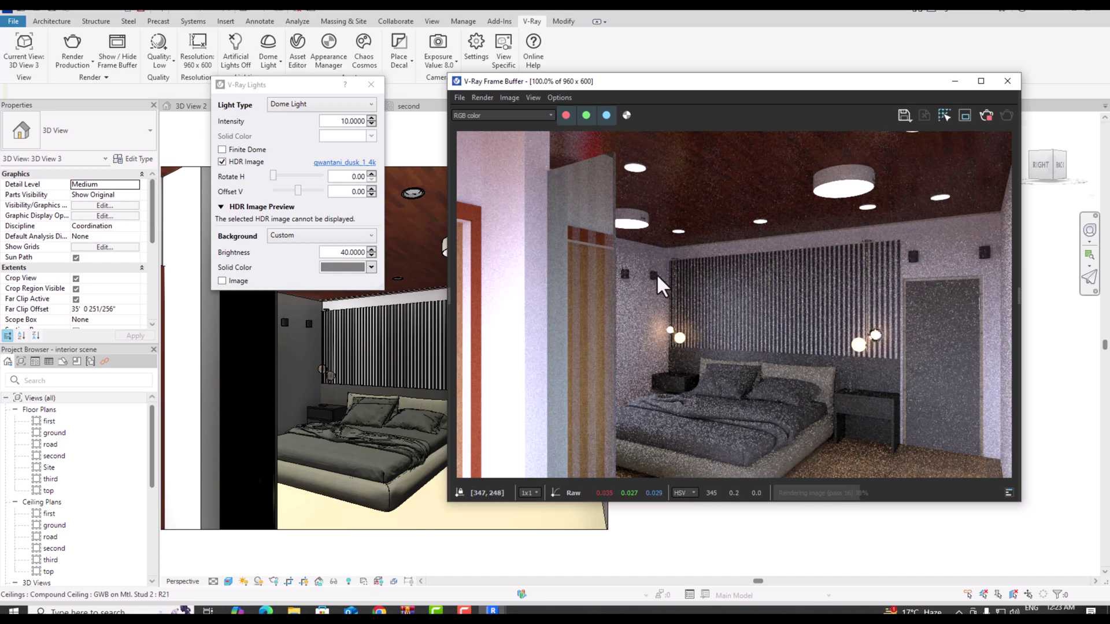
pyautogui.click(1007, 81)
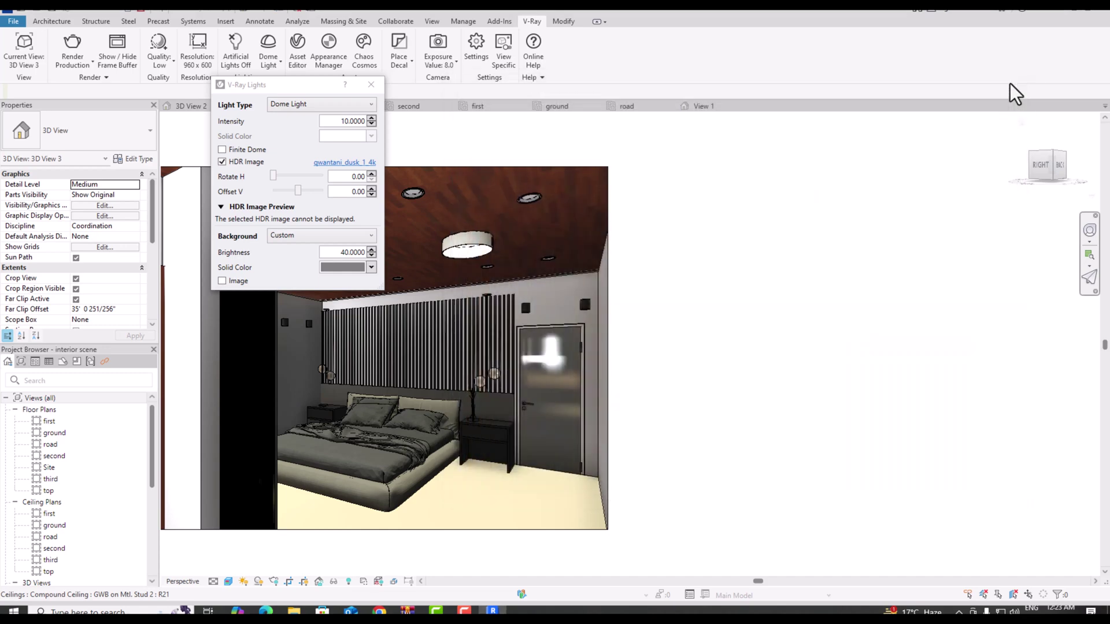
# Turn on the artificial lights, run a production render, then close the Frame Buffer
pyautogui.click(372, 85)
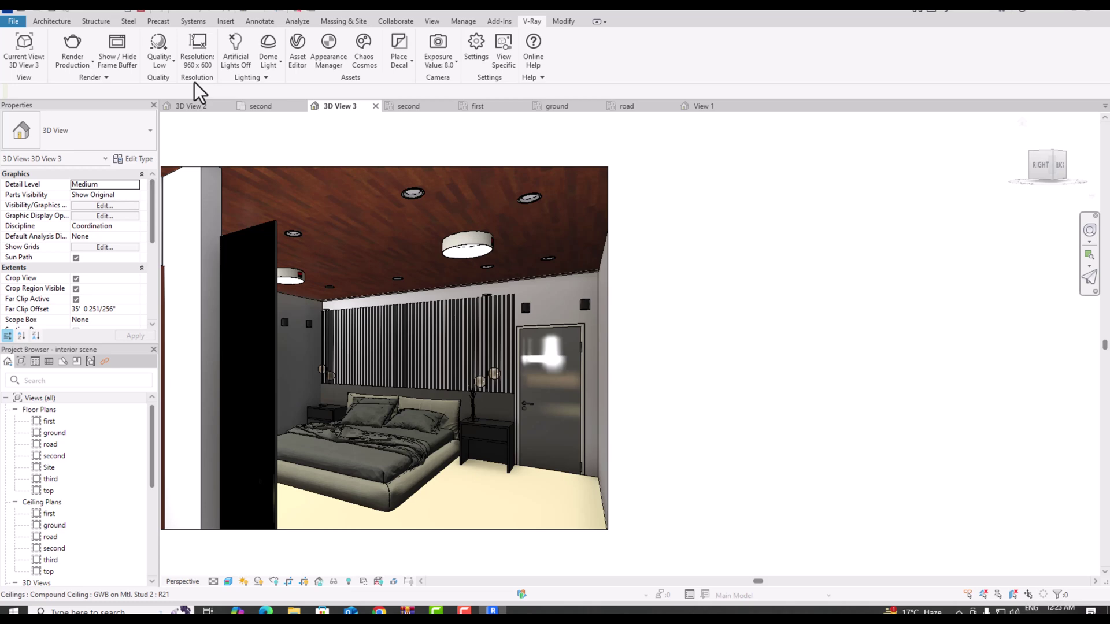
pyautogui.click(233, 49)
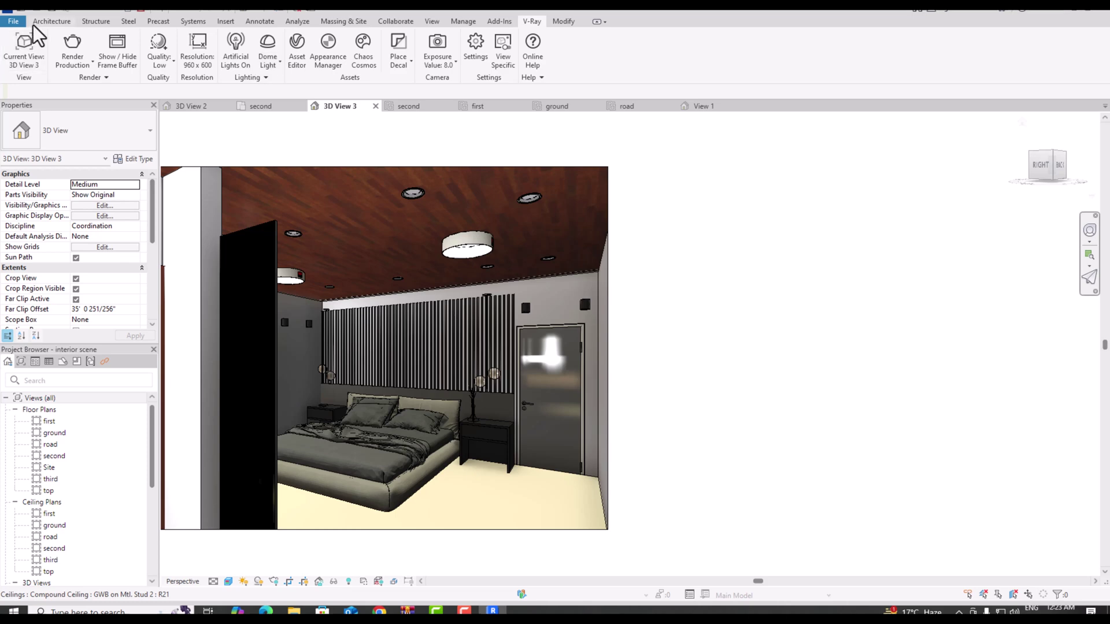
pyautogui.click(78, 60)
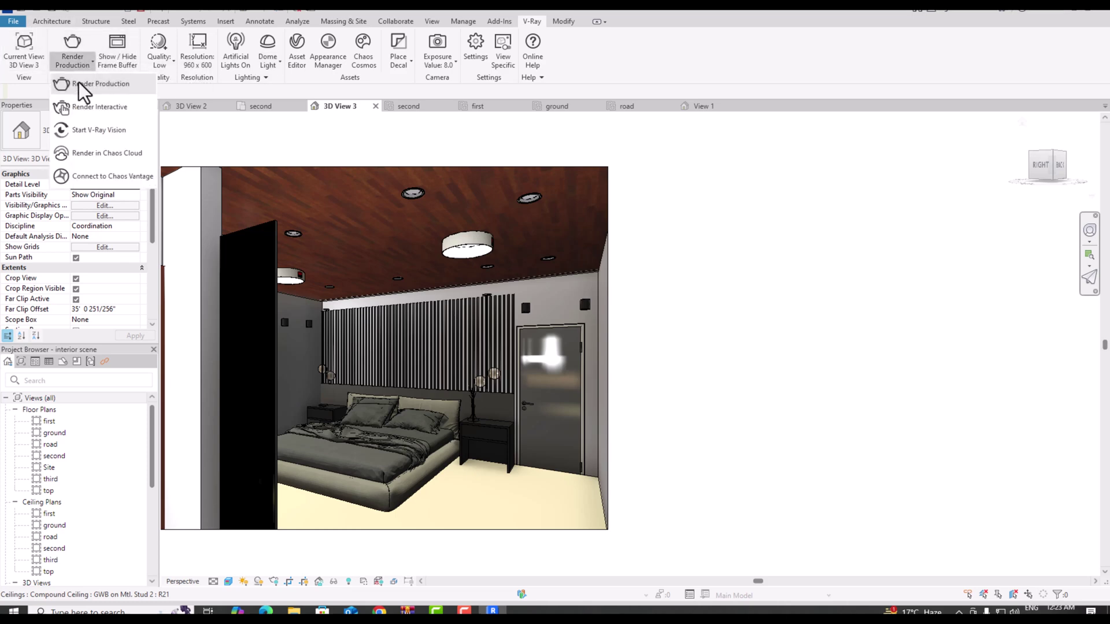
pyautogui.click(79, 82)
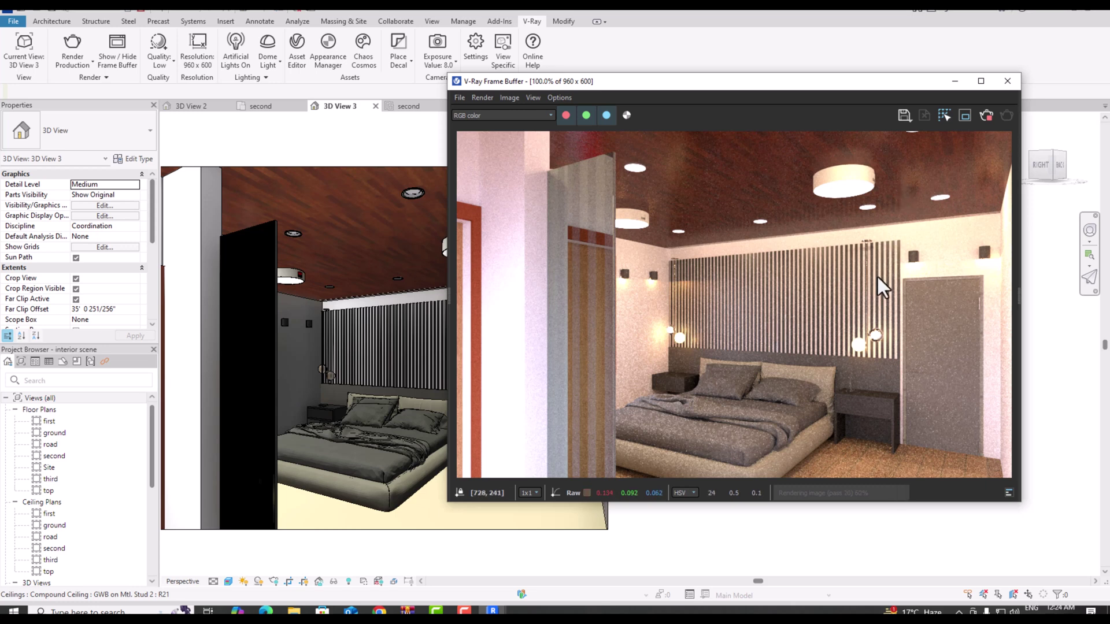
pyautogui.click(1006, 84)
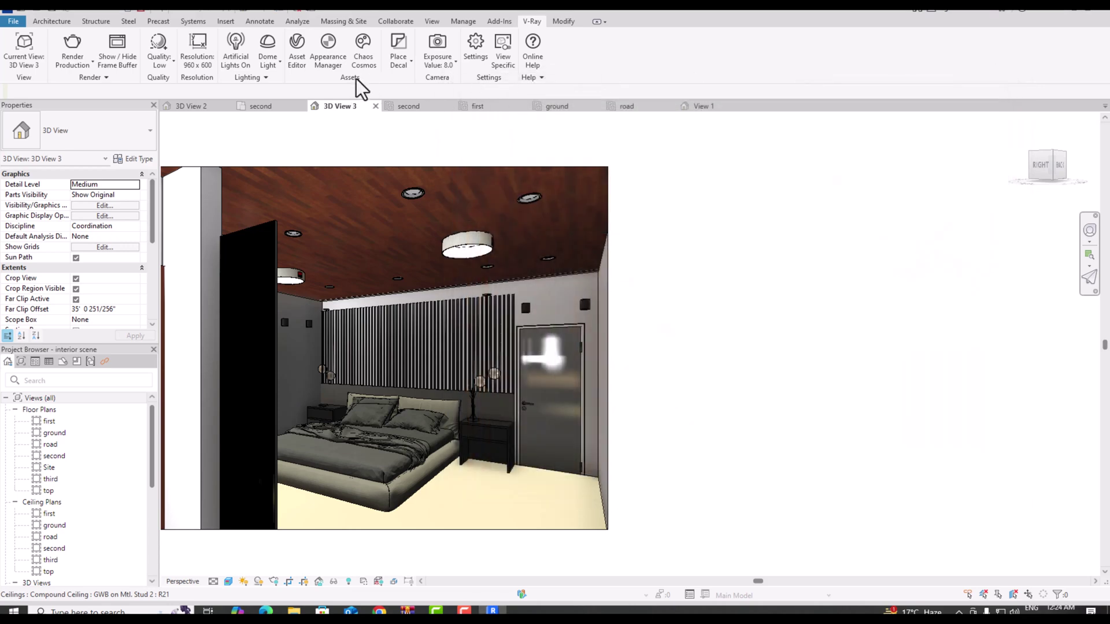
# Set environment lighting to No Light with background None, then close V-Ray Lights
pyautogui.click(267, 71)
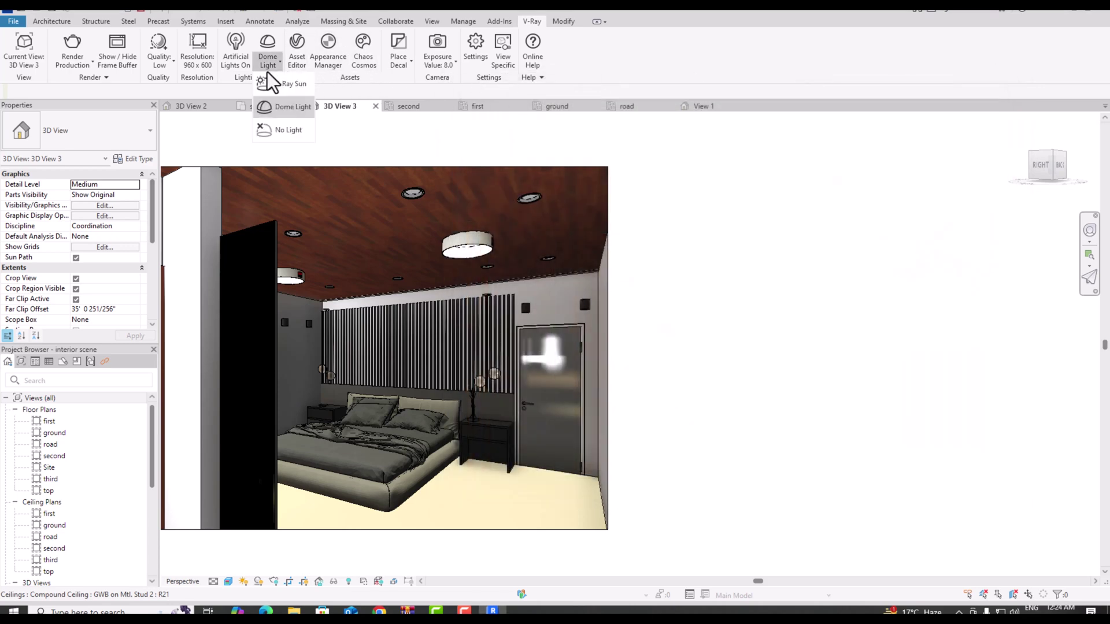
pyautogui.click(272, 129)
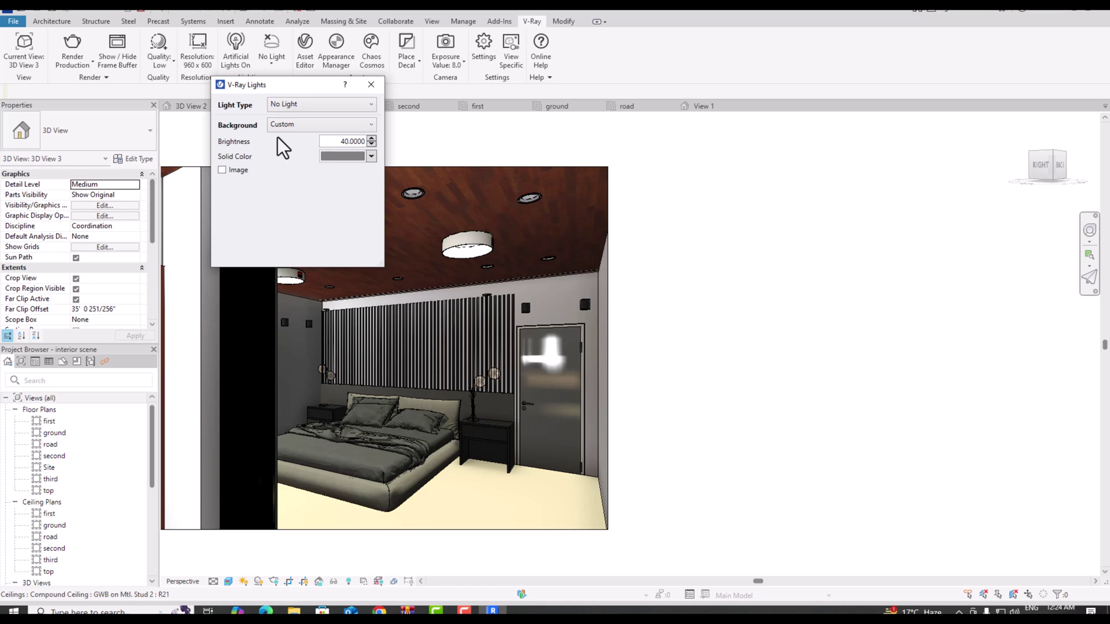
pyautogui.click(324, 130)
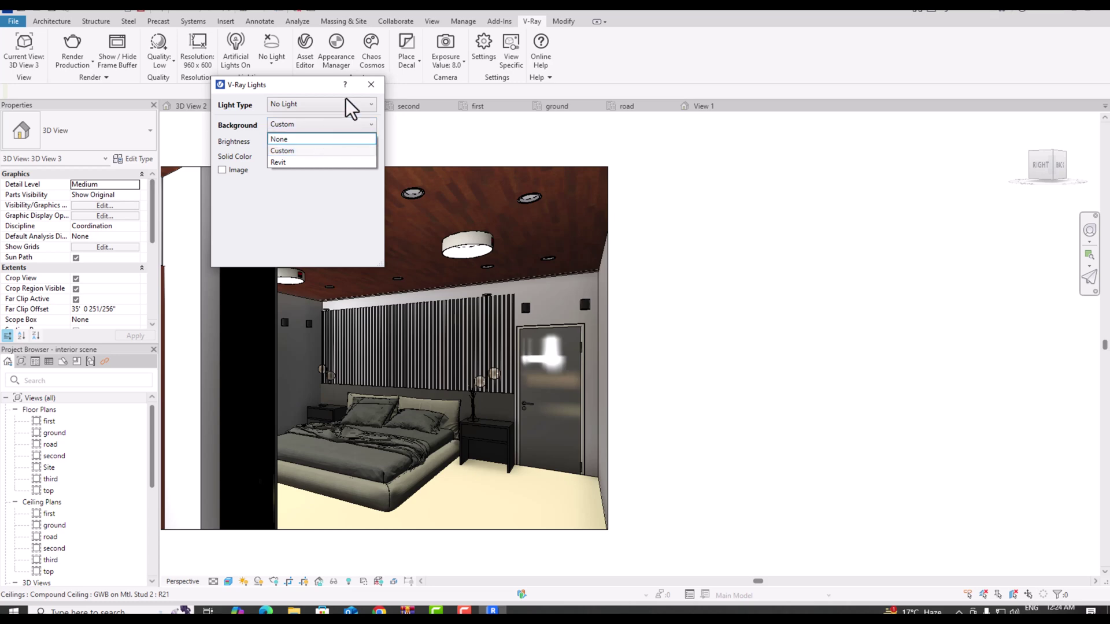
pyautogui.click(312, 139)
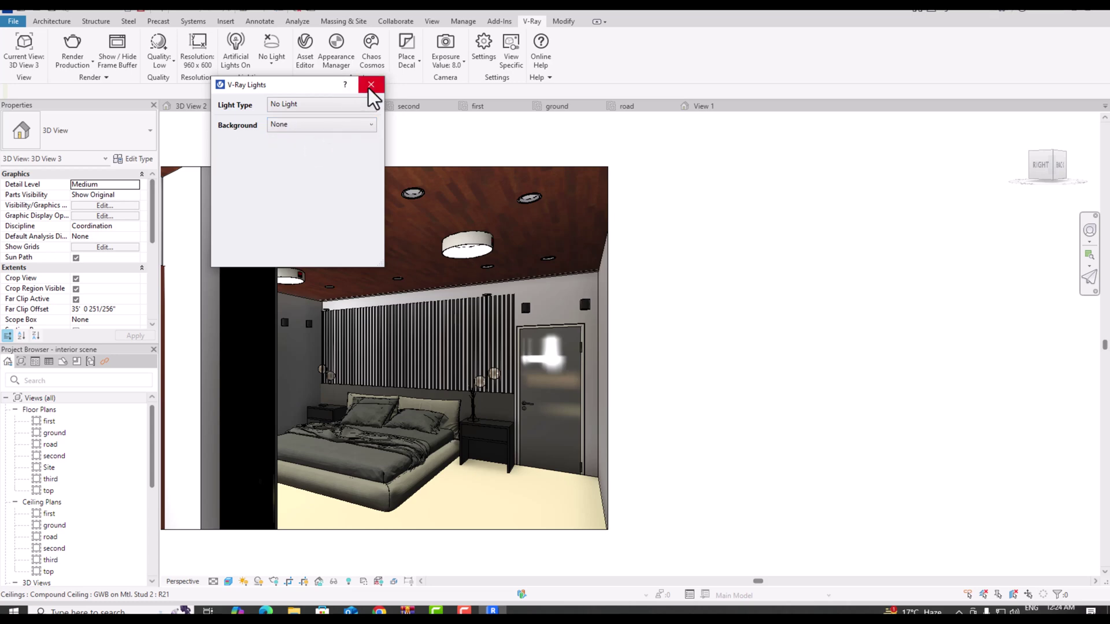
pyautogui.click(371, 85)
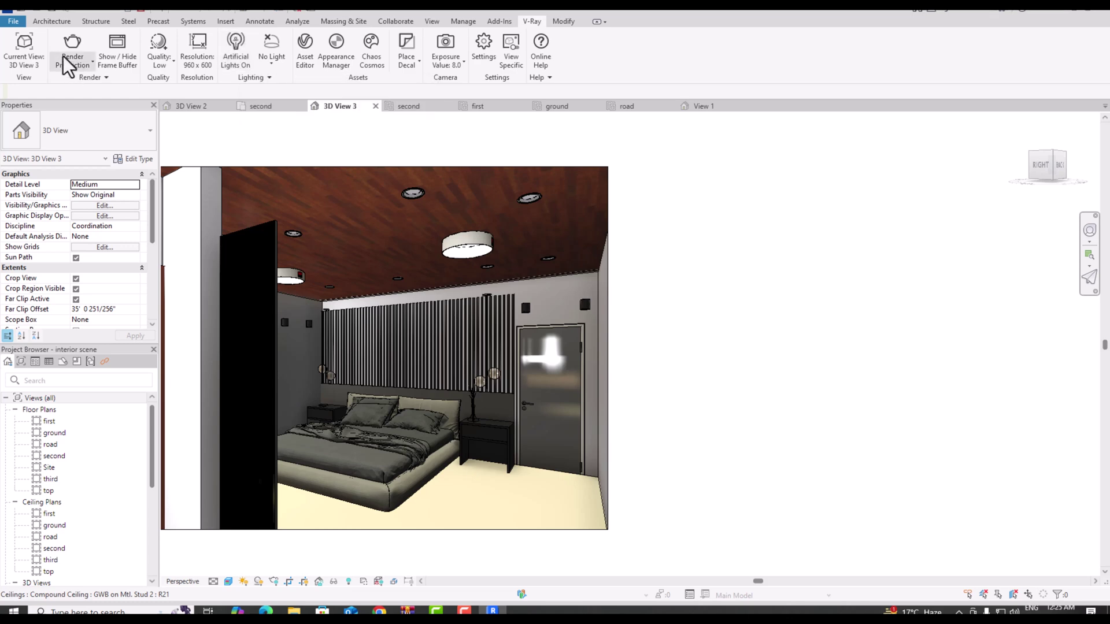
# Start a production render lit only by the artificial wall lights
pyautogui.click(75, 68)
pyautogui.click(82, 85)
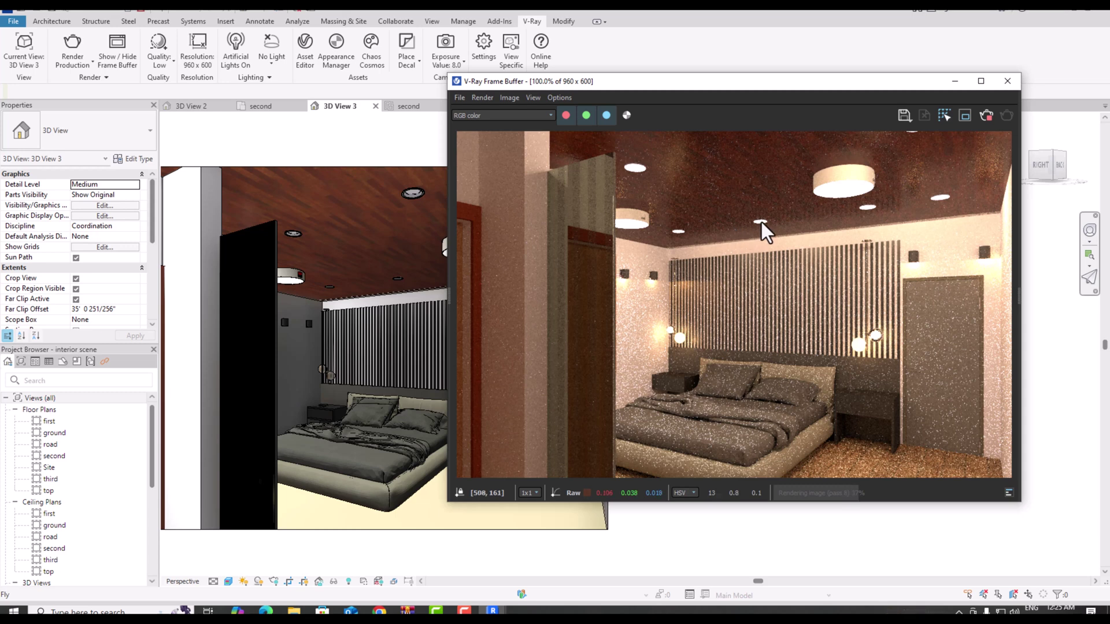
# Close the render, switch lighting back to V-Ray Sun, and set render quality to Medium
pyautogui.click(1006, 82)
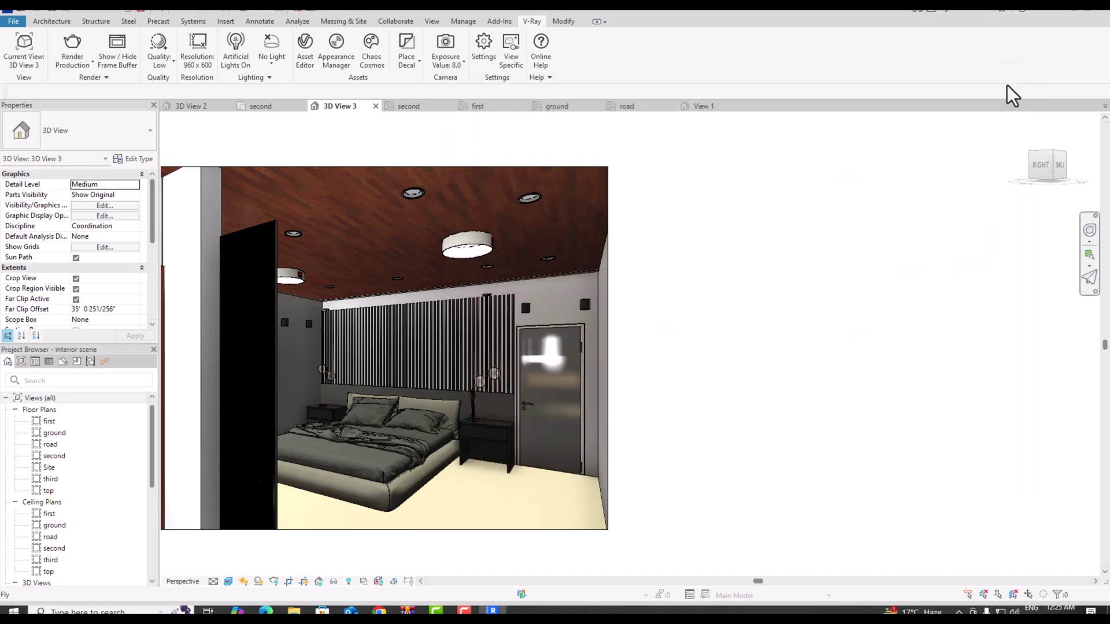
pyautogui.click(283, 68)
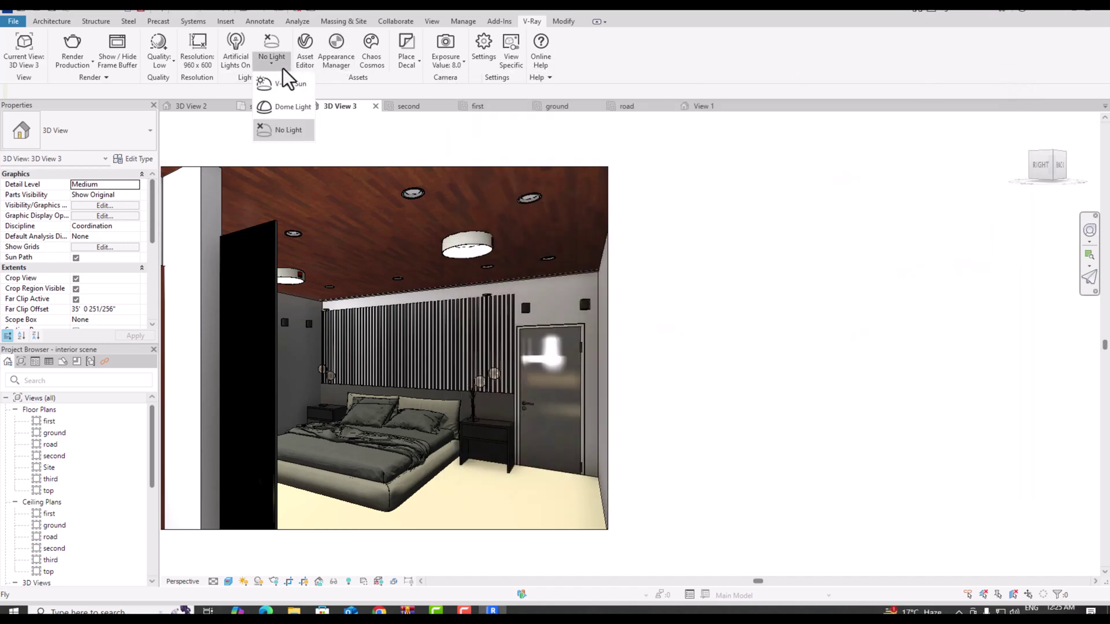
pyautogui.click(282, 85)
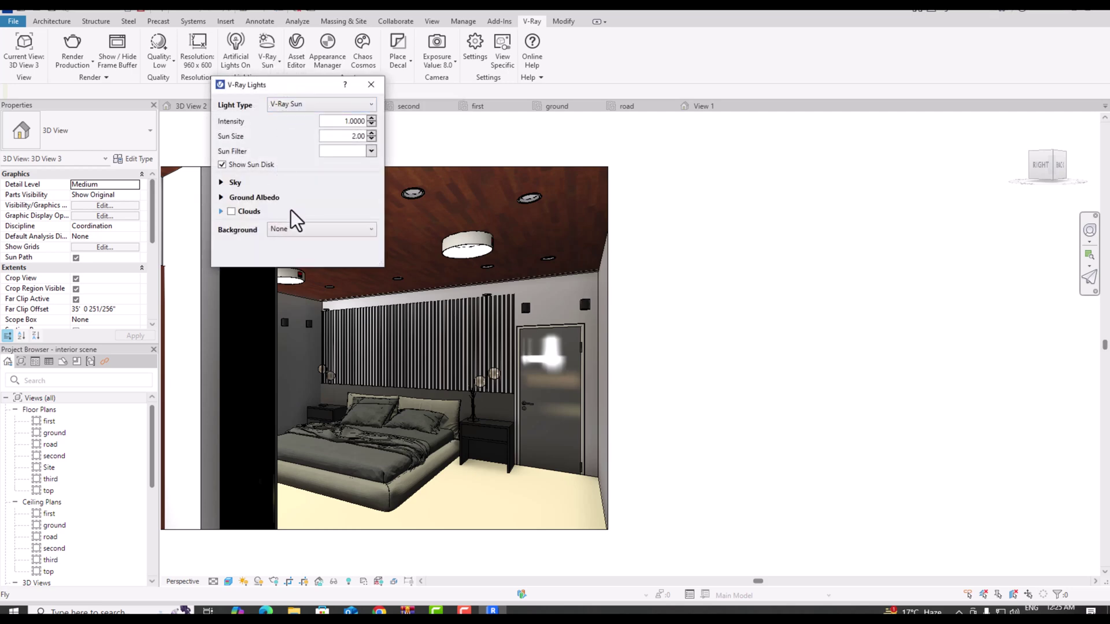
pyautogui.click(370, 85)
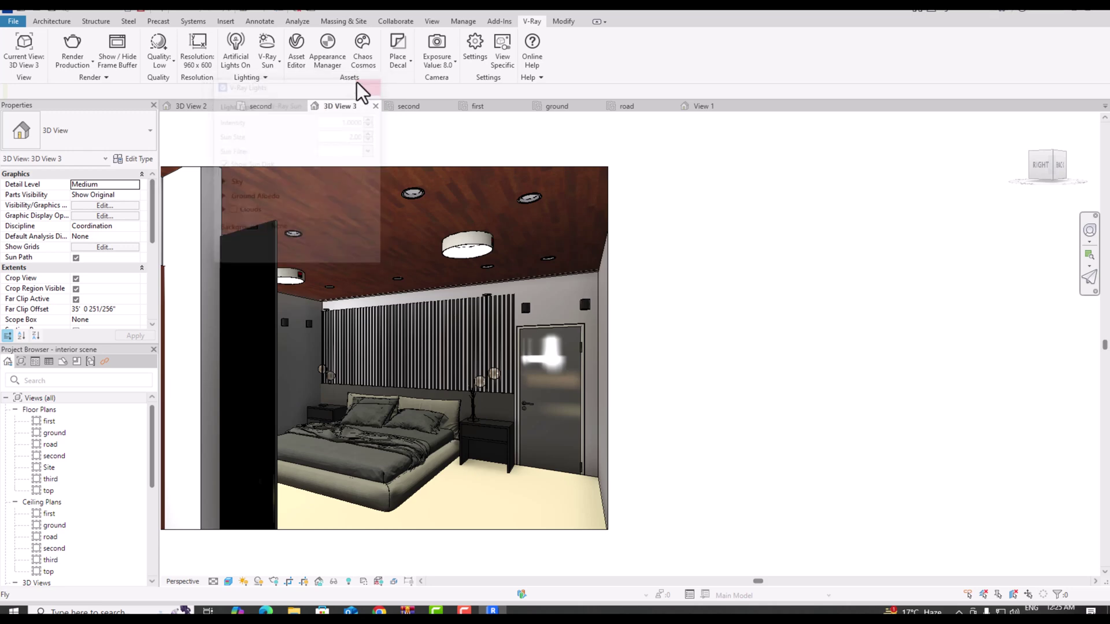
pyautogui.click(155, 70)
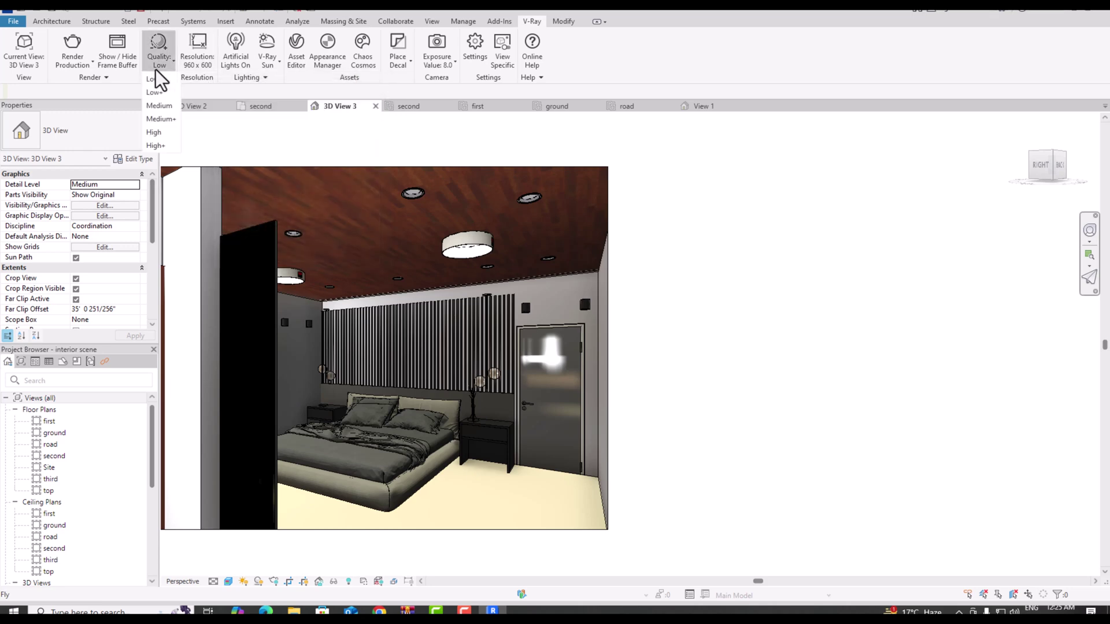
pyautogui.click(158, 105)
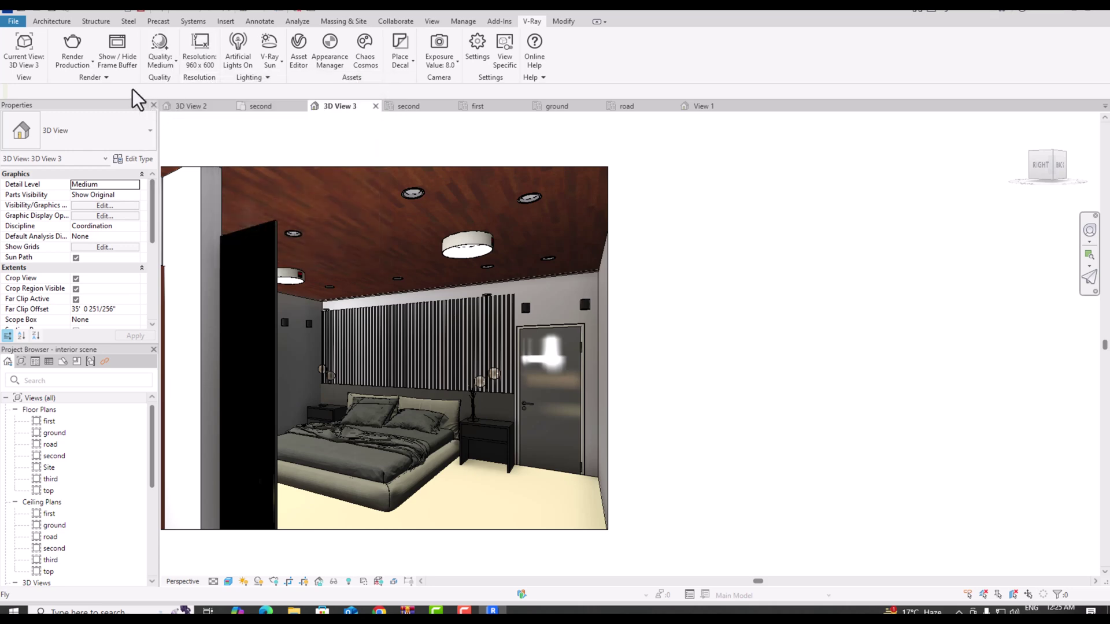
# Launch the final Medium-quality production render of the V-Ray Sun-lit bedroom
pyautogui.click(74, 64)
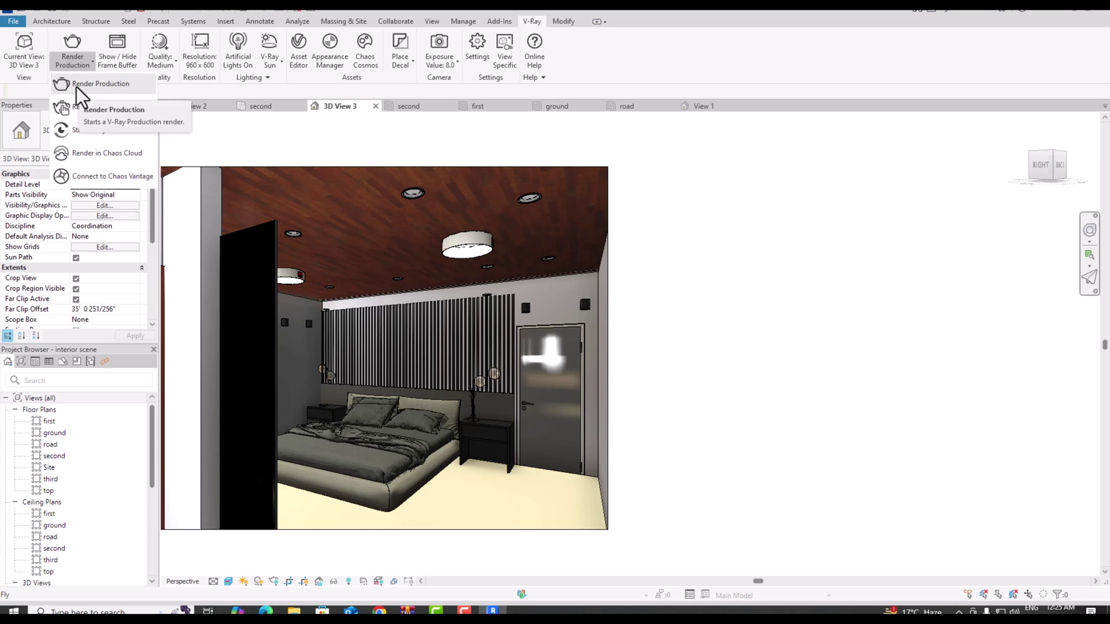
pyautogui.click(77, 85)
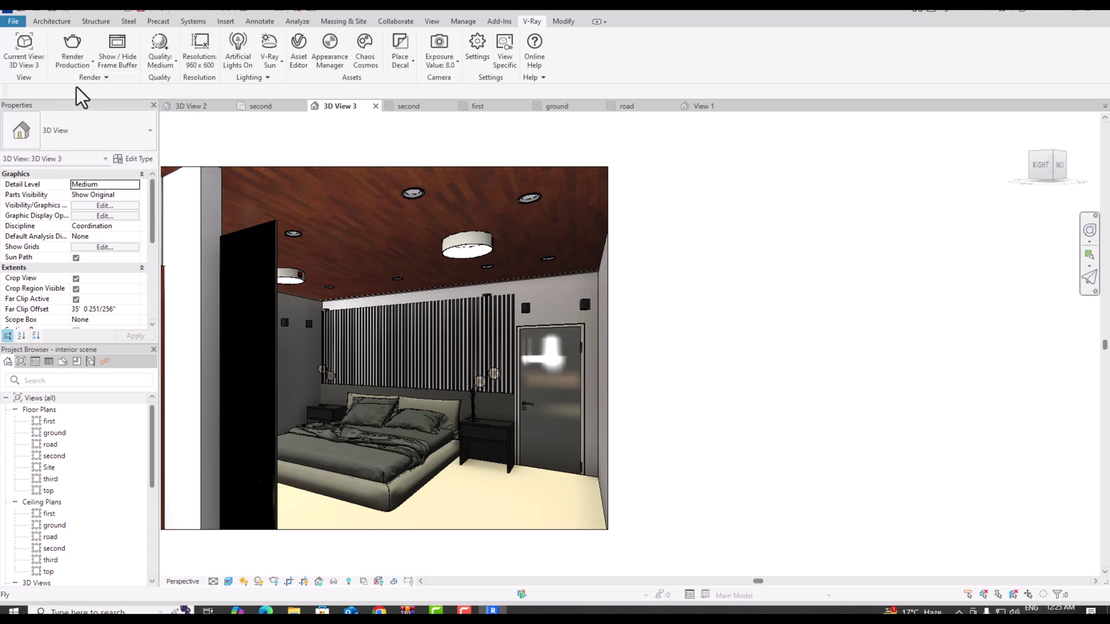